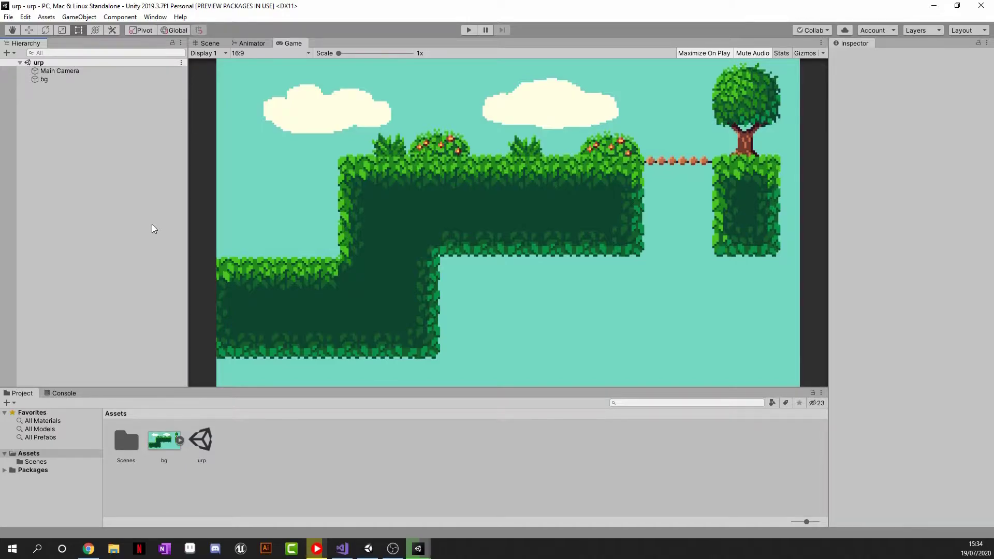
# Select bg, switch to the Scene view and zoom to frame the pixel-art level.
pyautogui.click(72, 70)
pyautogui.click(72, 96)
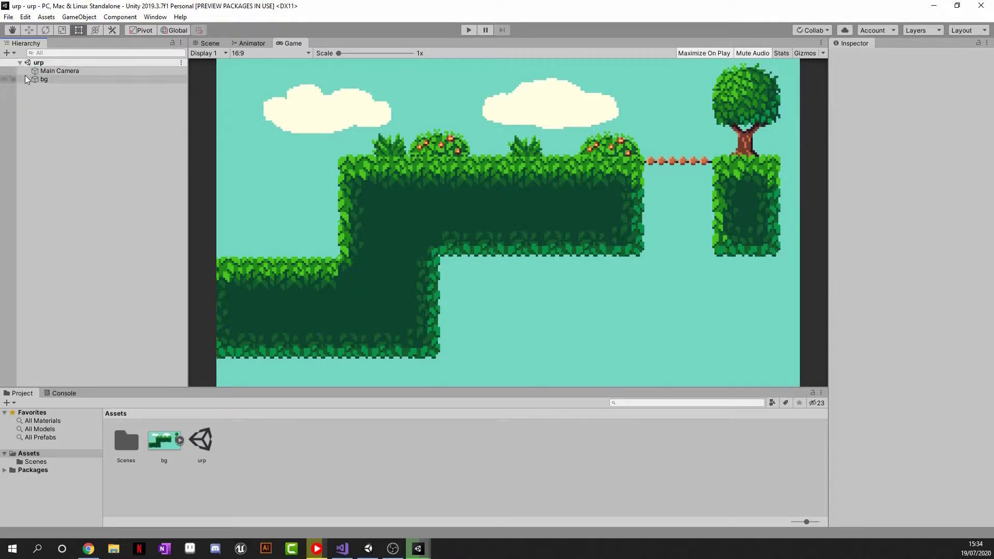
pyautogui.click(40, 79)
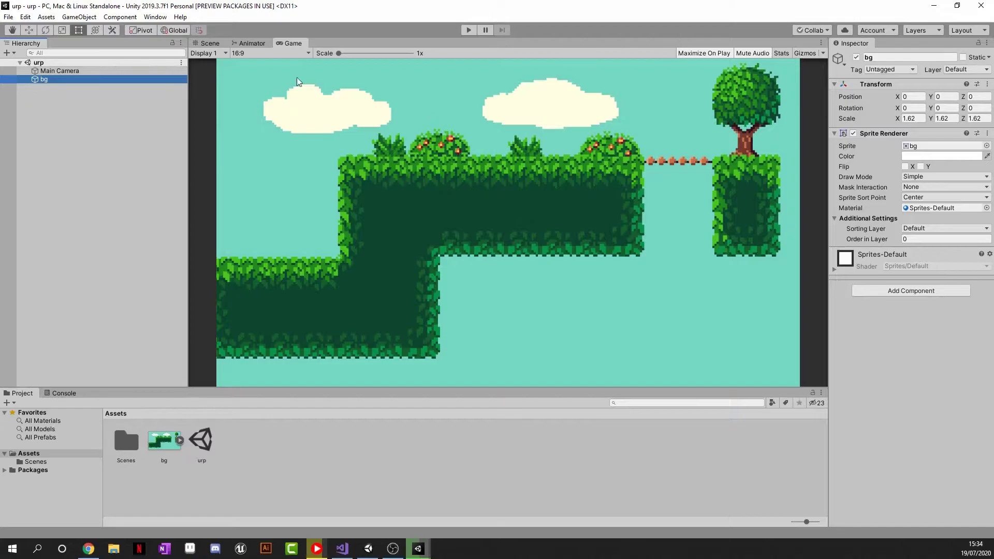
pyautogui.click(210, 43)
pyautogui.scroll(-3, 532, 215)
pyautogui.scroll(3, 532, 215)
pyautogui.scroll(-2, 550, 124)
pyautogui.click(551, 125)
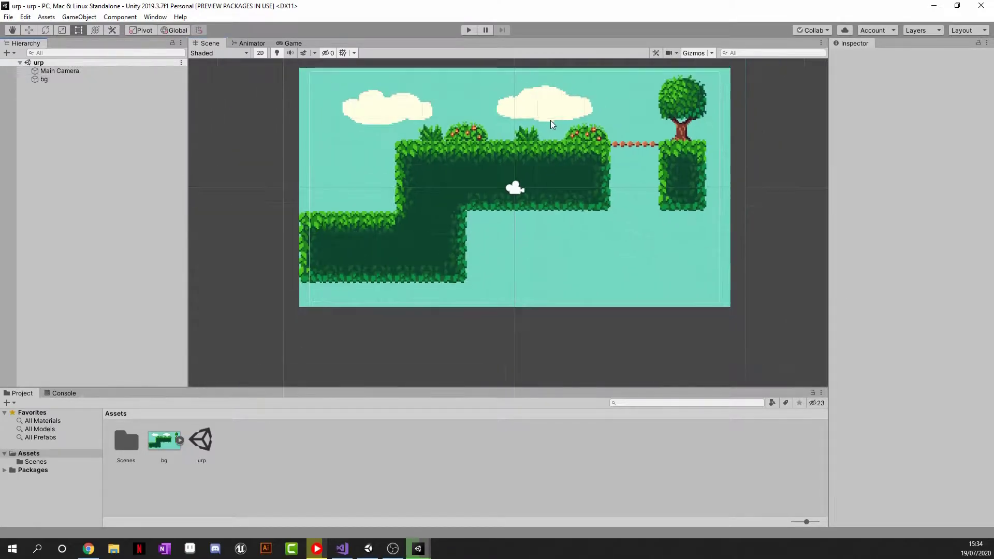
pyautogui.scroll(2, 466, 127)
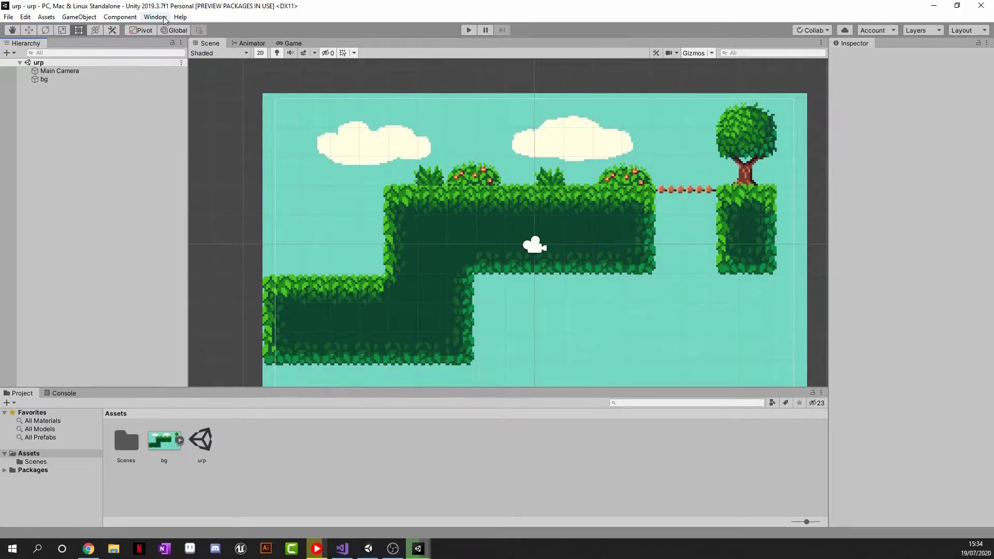
# Install the Universal RP 7.1.8 package from the Package Manager, then close it.
pyautogui.click(155, 17)
pyautogui.click(173, 82)
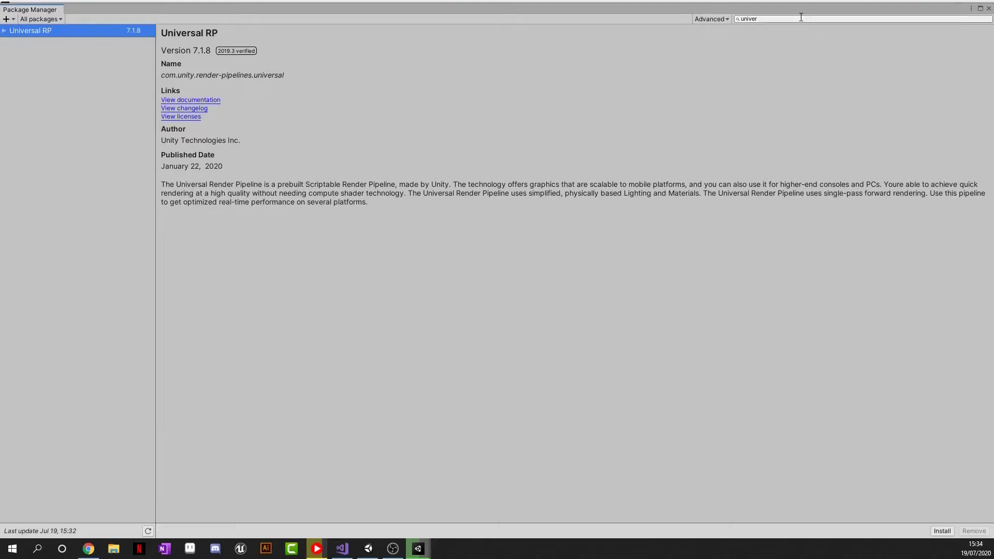
pyautogui.click(794, 18)
pyautogui.press('BackSpace')
pyautogui.press('BackSpace')
pyautogui.press('BackSpace')
pyautogui.press('BackSpace')
pyautogui.press('BackSpace')
pyautogui.press('BackSpace')
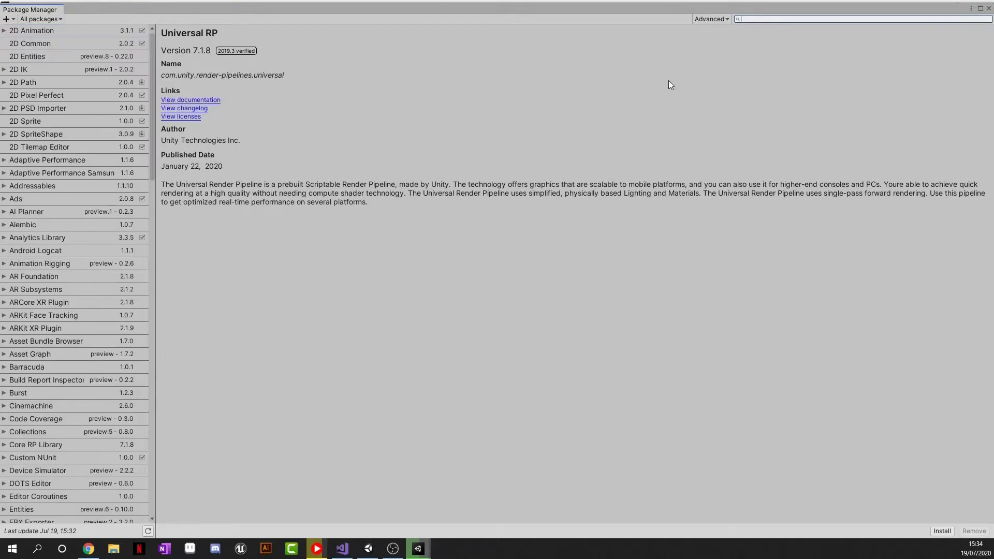
pyautogui.click(38, 20)
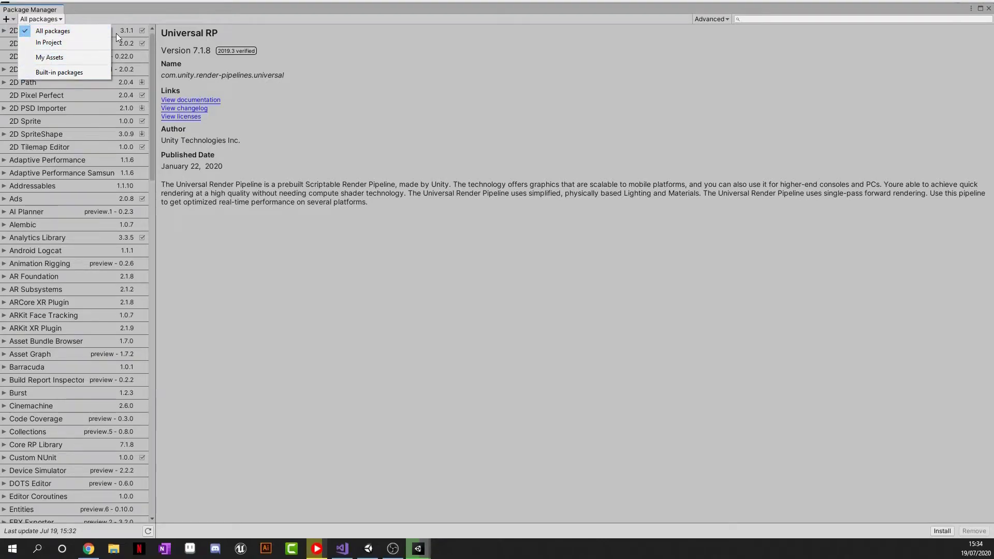
pyautogui.click(95, 29)
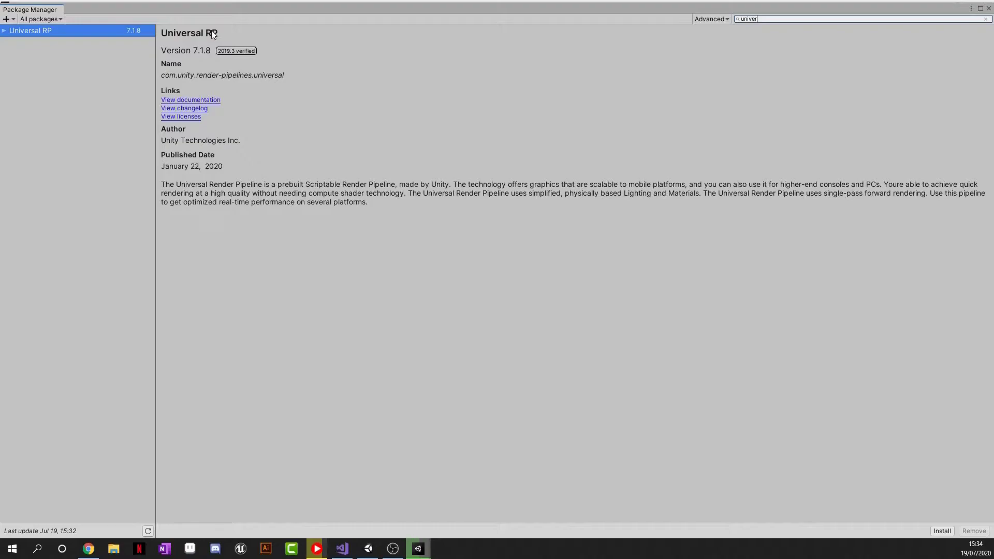
pyautogui.click(942, 531)
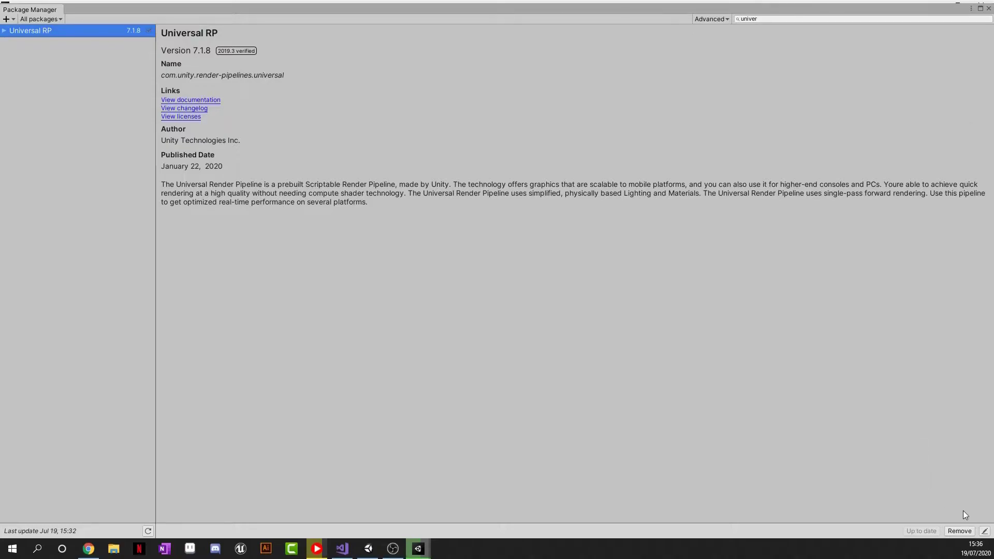
pyautogui.click(988, 9)
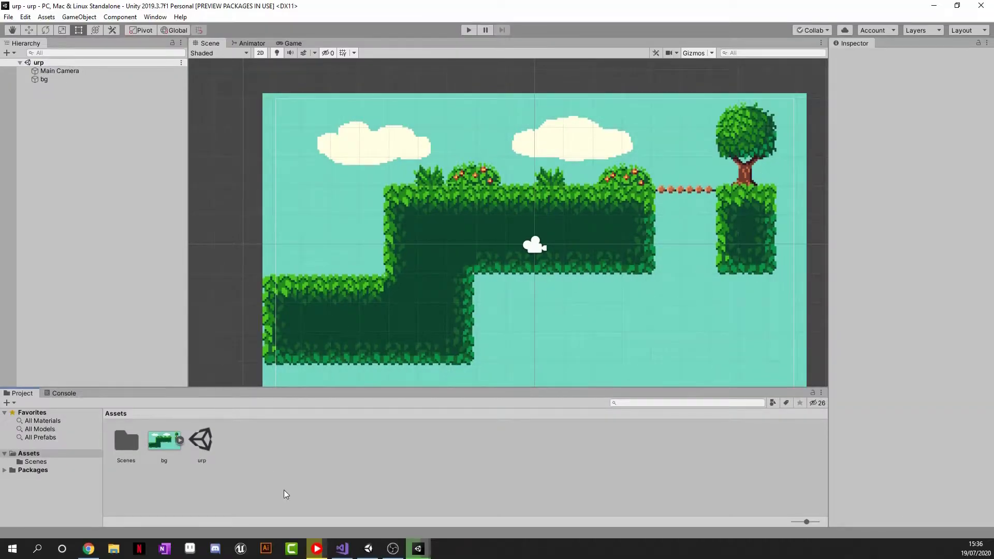
# Create a new 2D Renderer Data asset in the Assets folder.
pyautogui.rightClick(288, 455)
pyautogui.moveTo(384, 189)
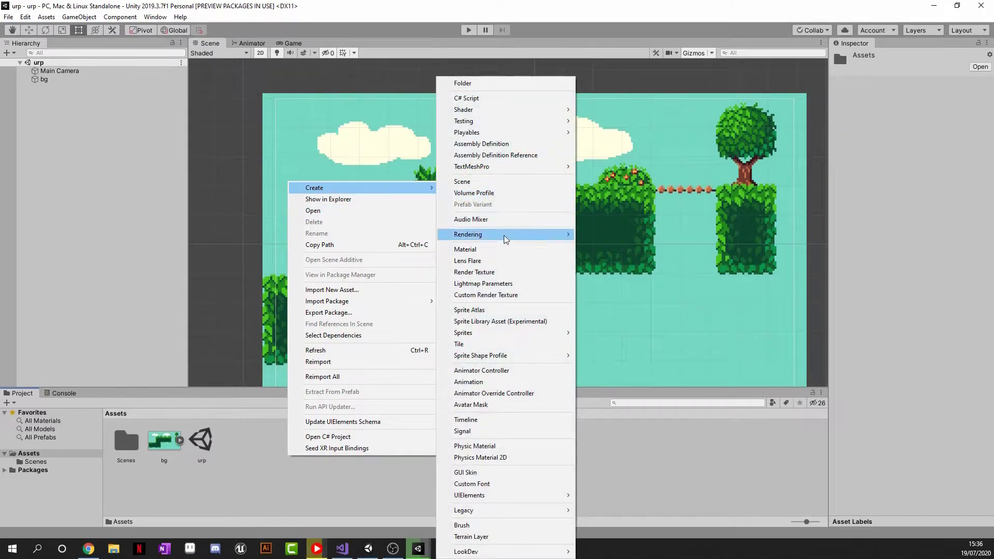
pyautogui.moveTo(508, 240)
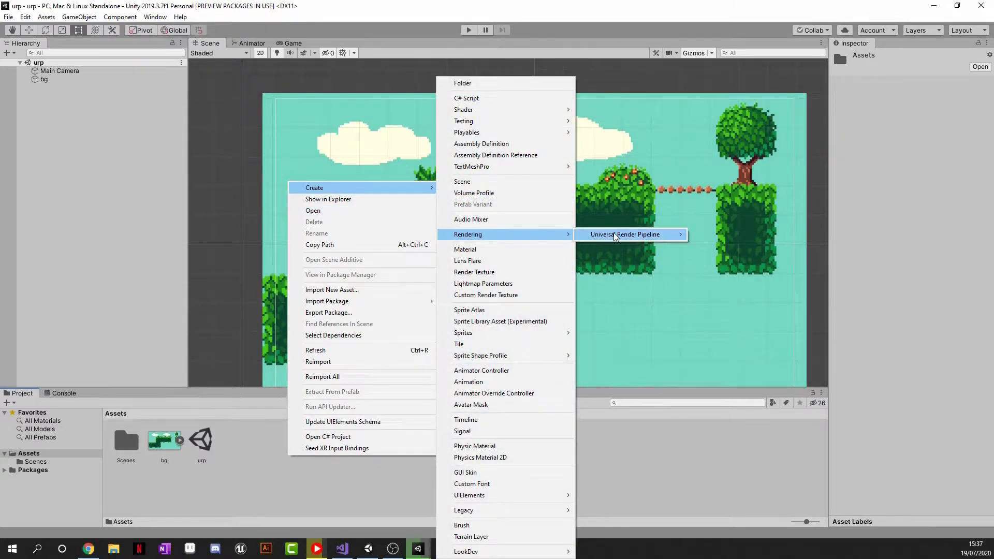
pyautogui.moveTo(620, 237)
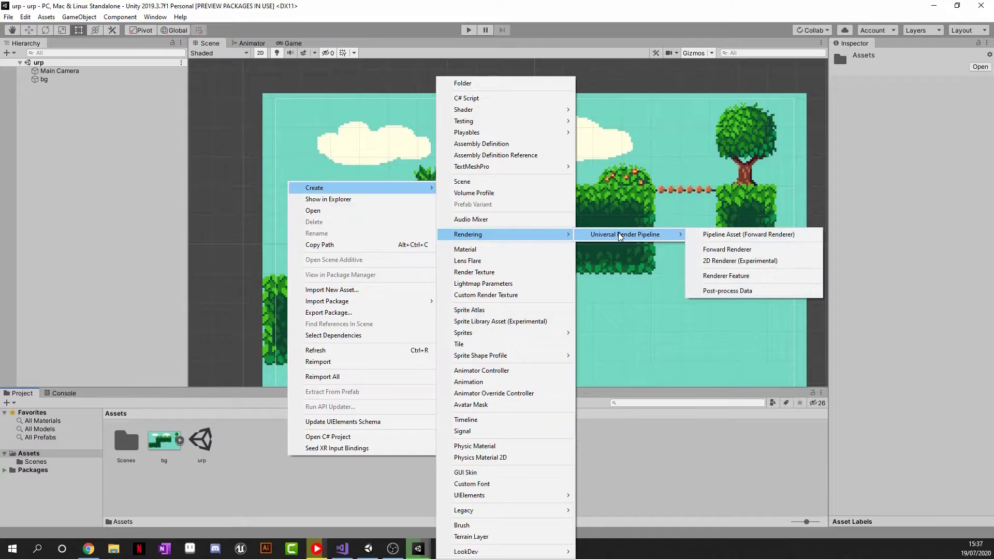
pyautogui.click(735, 261)
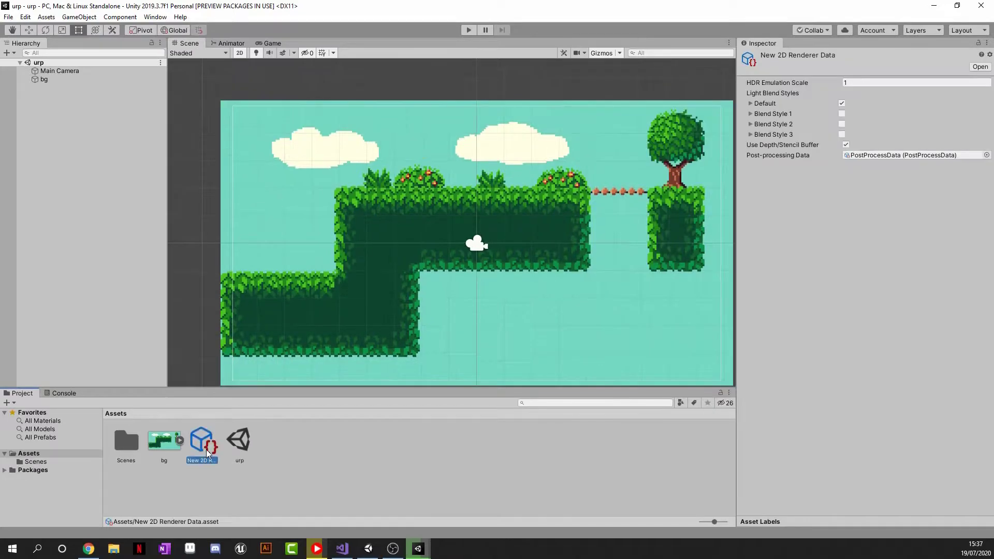
pyautogui.click(310, 455)
# Create a Universal Render Pipeline Asset (Forward Renderer) in Assets and select it.
pyautogui.rightClick(309, 455)
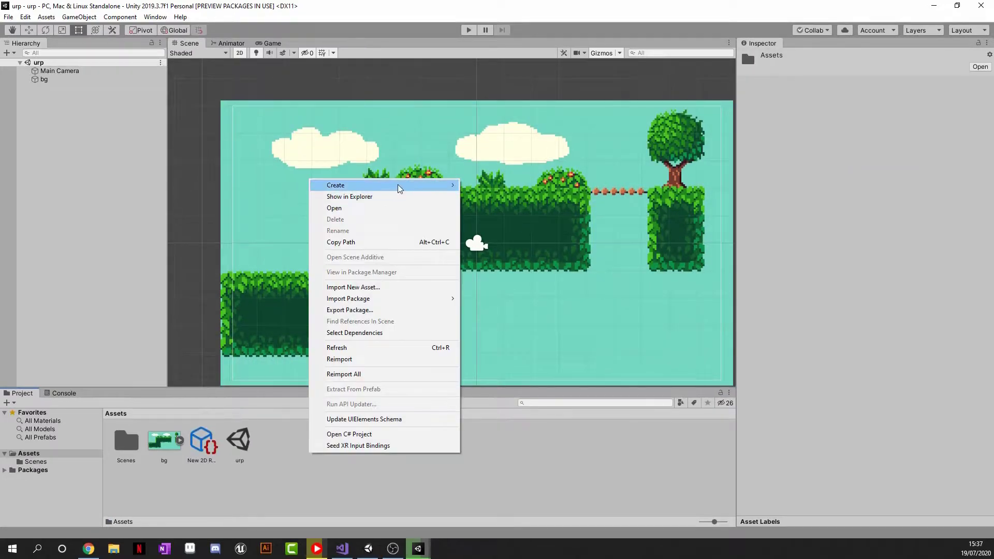
pyautogui.moveTo(420, 184)
pyautogui.moveTo(573, 234)
pyautogui.moveTo(620, 241)
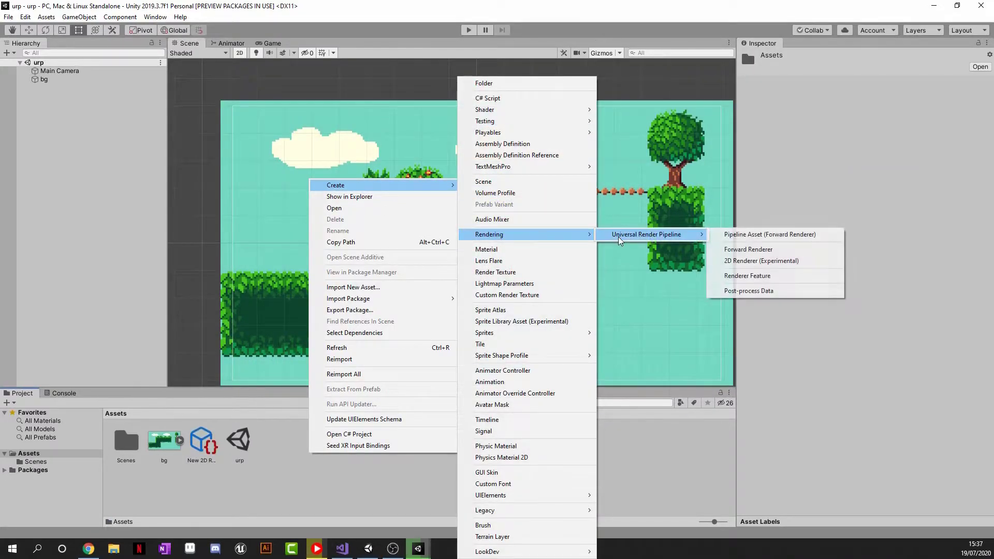
pyautogui.click(741, 236)
pyautogui.click(398, 456)
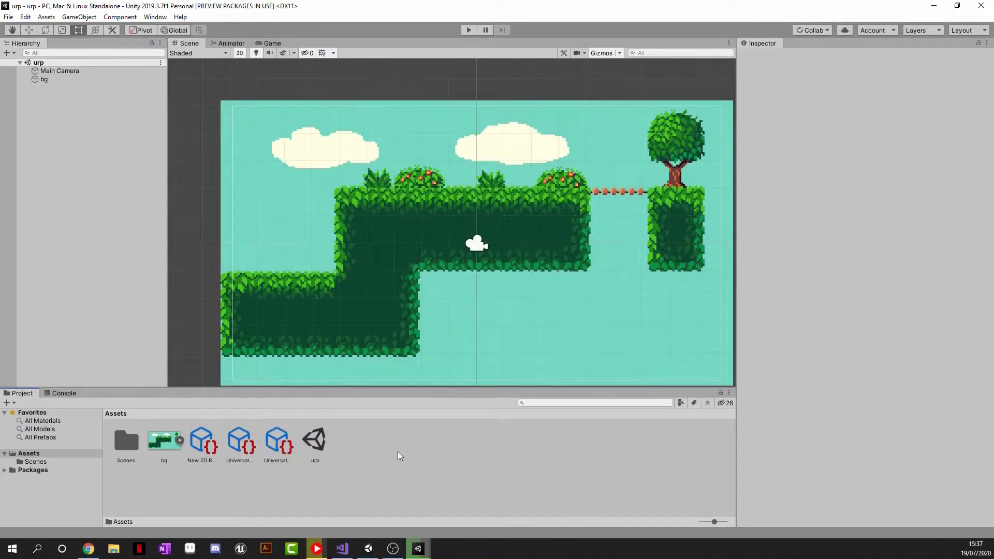
pyautogui.click(278, 444)
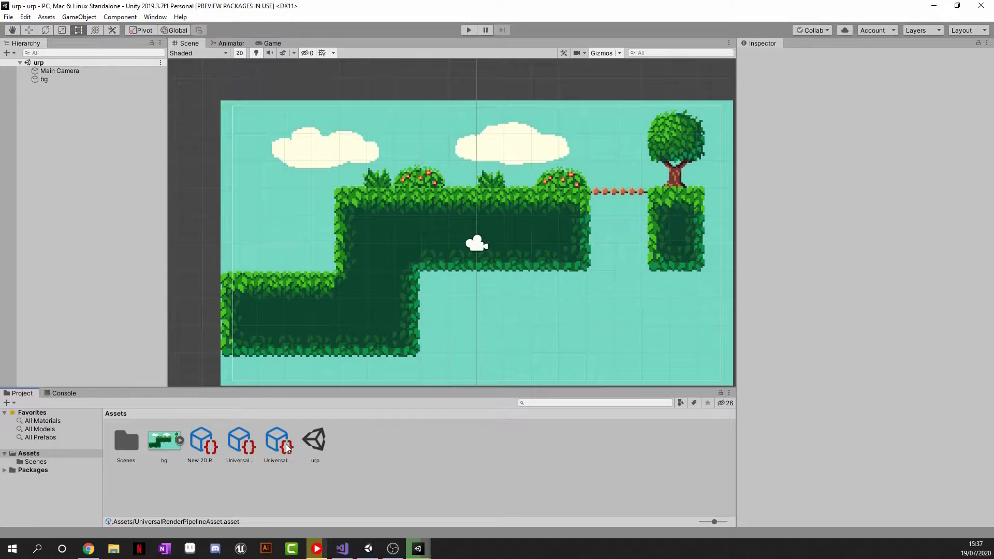
pyautogui.click(287, 448)
# Assign UniversalRenderPipelineAsset as the Scriptable Render Pipeline in Project Settings > Graphics.
pyautogui.click(25, 17)
pyautogui.click(86, 308)
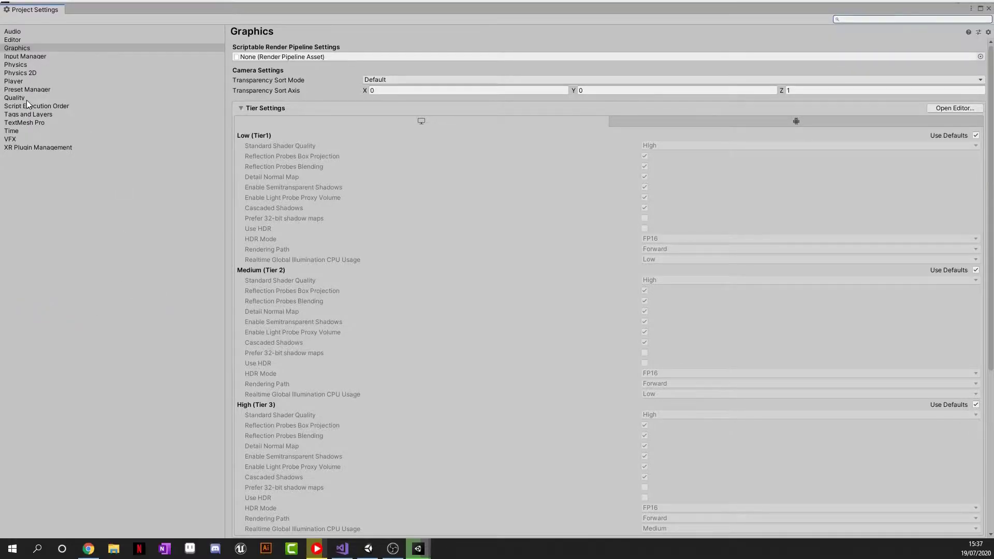
pyautogui.click(37, 48)
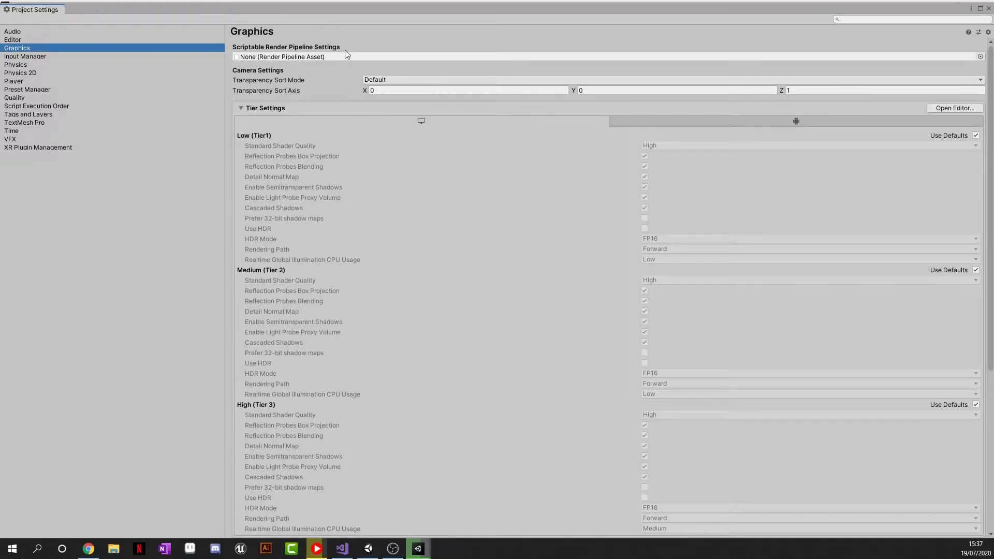
pyautogui.click(980, 57)
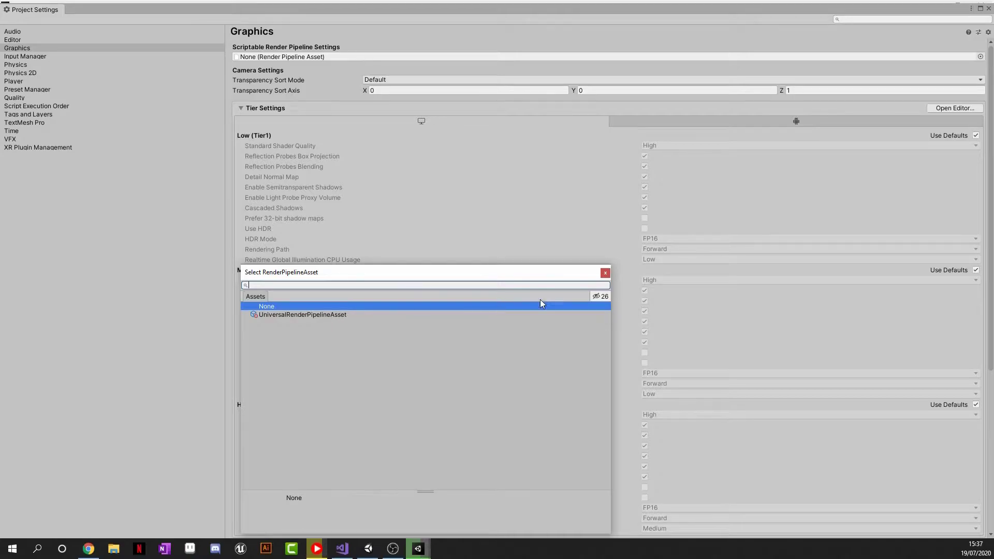
pyautogui.click(356, 315)
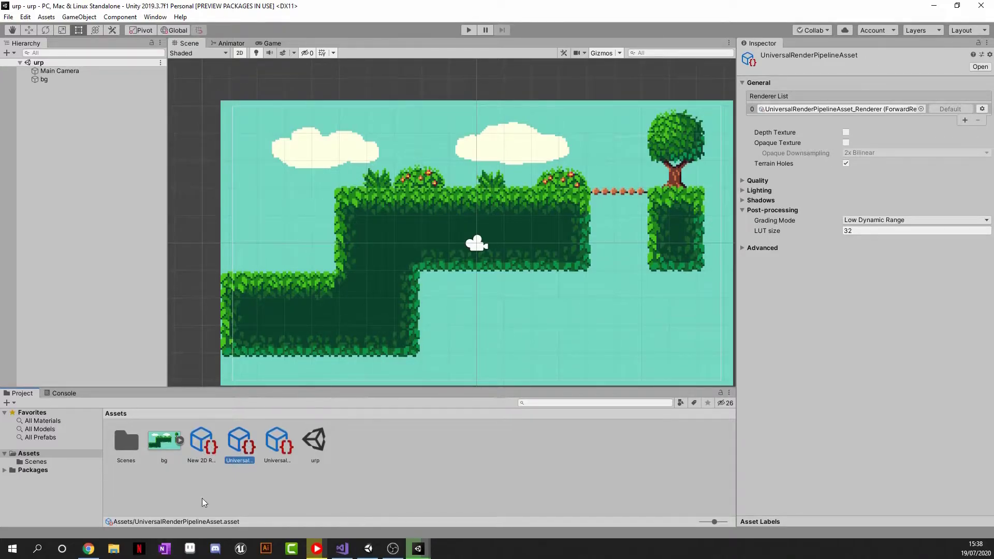
# Set the pipeline asset's renderer to New 2D Renderer Data.
pyautogui.click(921, 108)
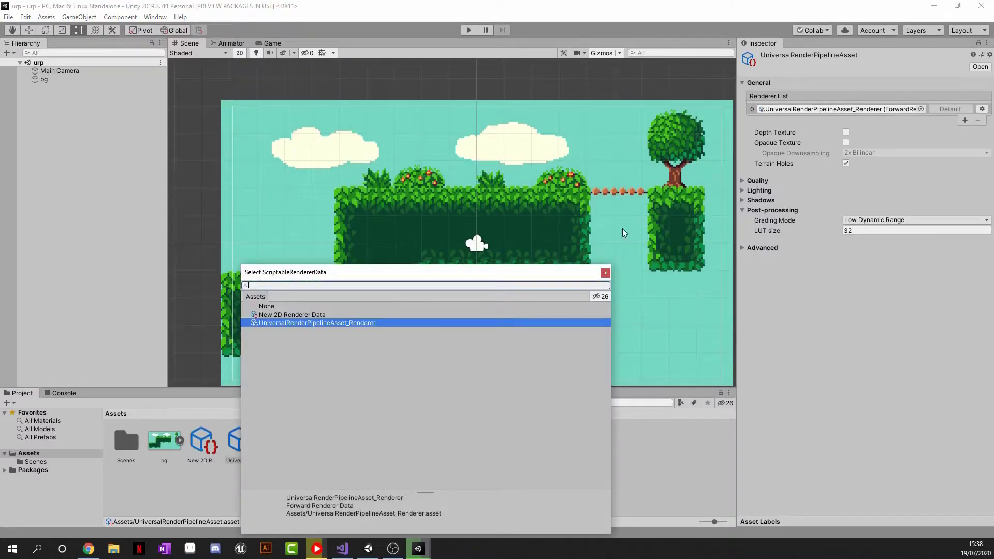
pyautogui.click(291, 314)
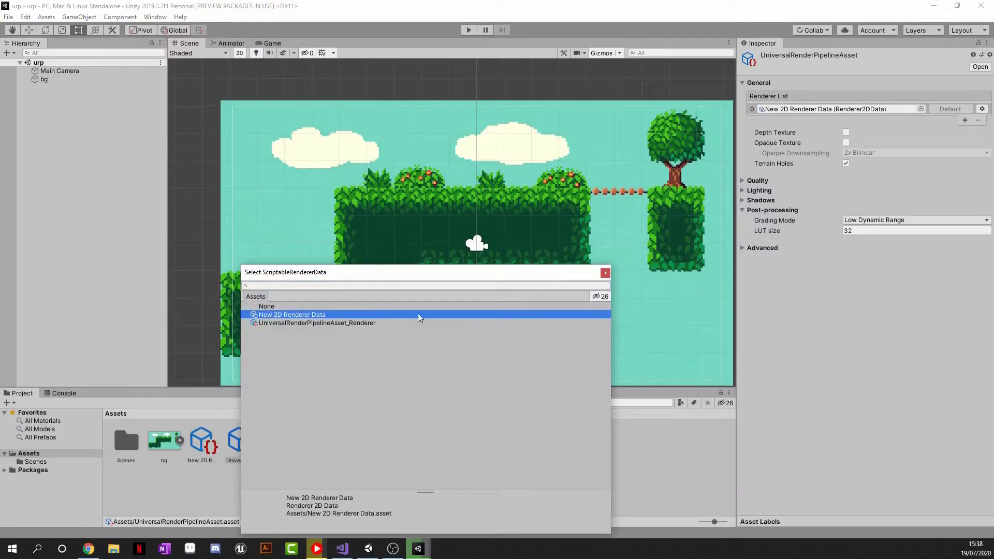
pyautogui.click(606, 273)
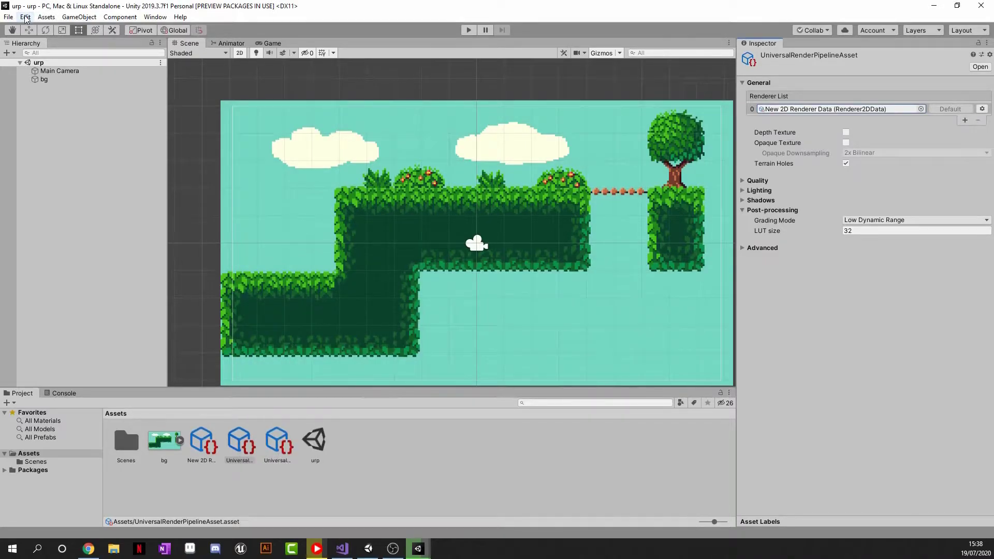
# Upgrade the whole project to the 2D Renderer via Edit > Render Pipeline and confirm.
pyautogui.click(25, 18)
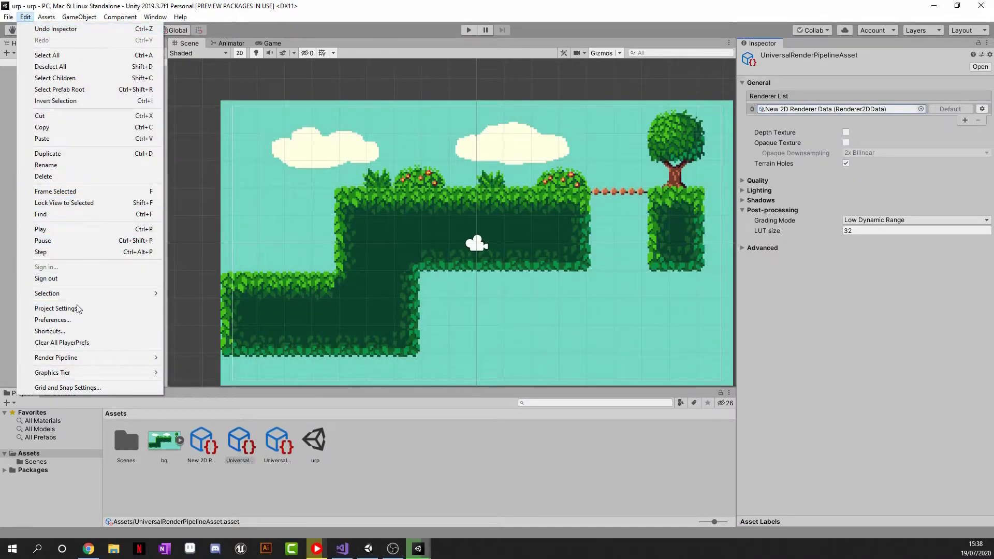
pyautogui.moveTo(80, 358)
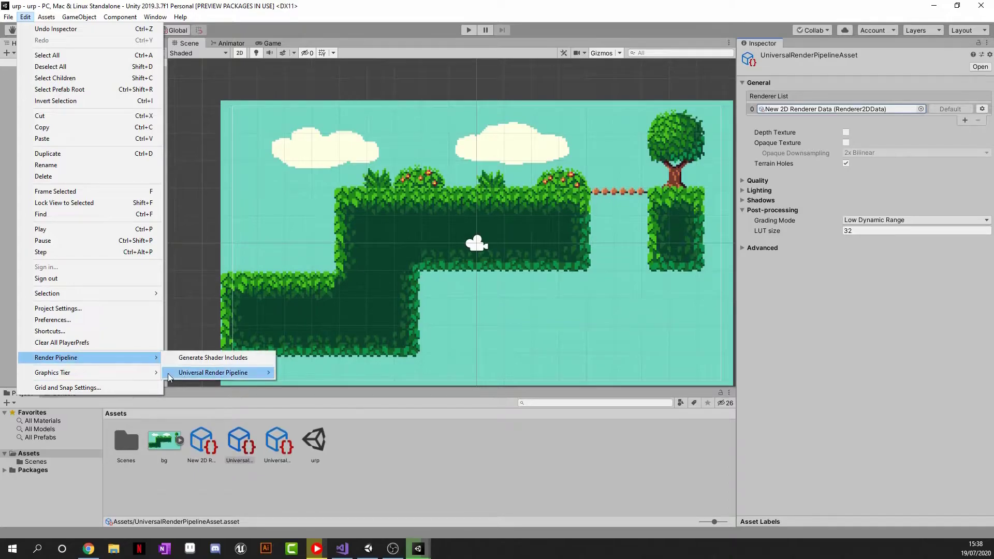
pyautogui.moveTo(228, 373)
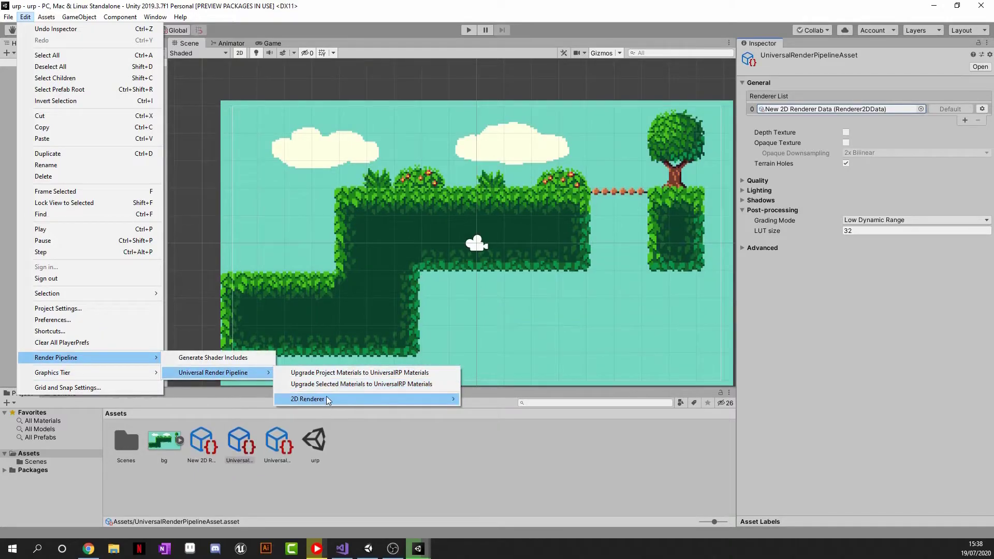
pyautogui.moveTo(326, 397)
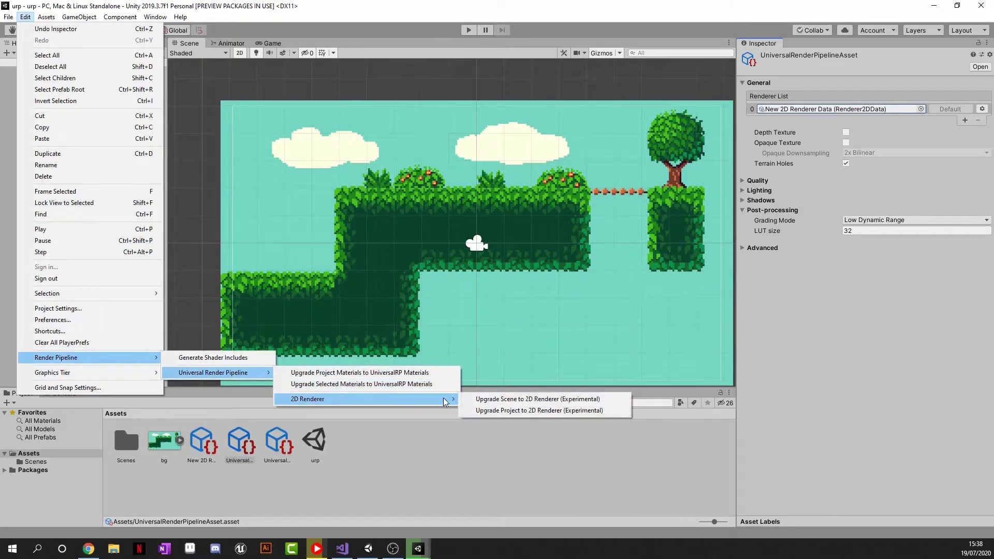
pyautogui.click(528, 410)
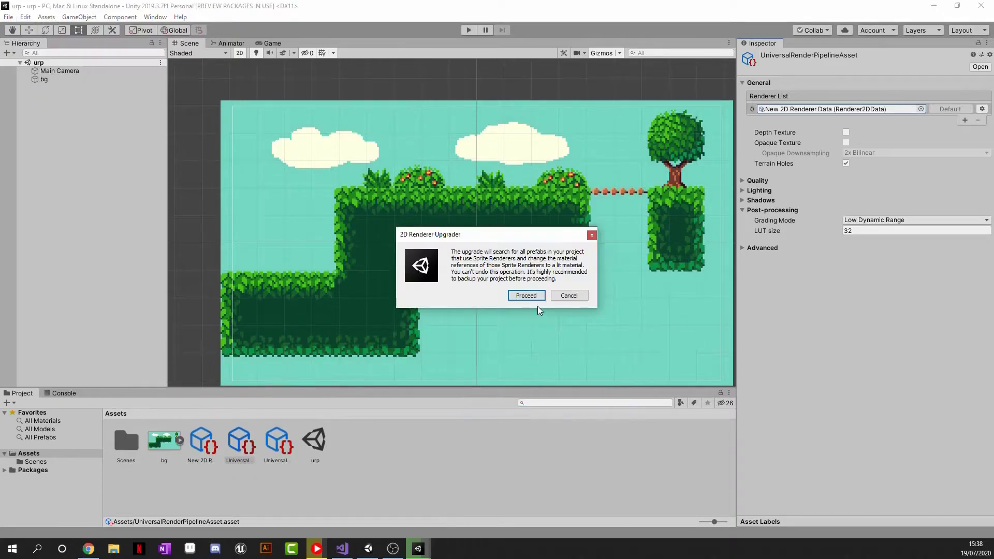
pyautogui.click(526, 296)
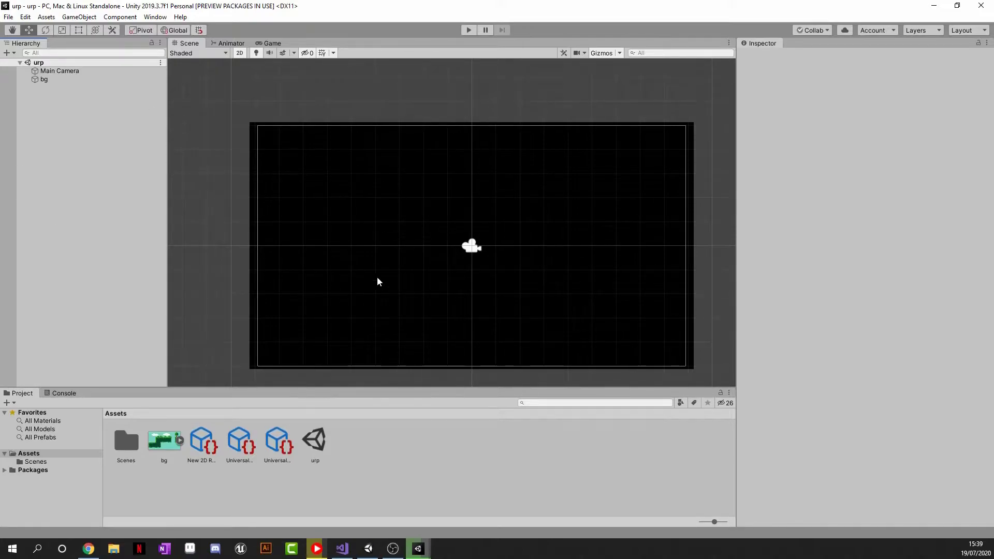
# Verify the bg sprite's material is Sprite-Lit-Default, leaving it unchanged.
pyautogui.scroll(-1, 371, 171)
pyautogui.scroll(-1, 371, 172)
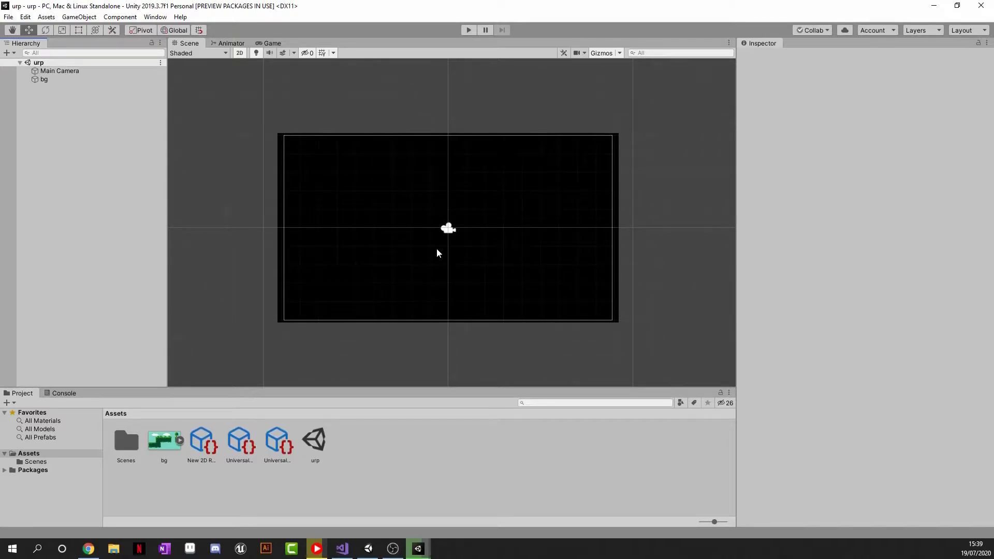
pyautogui.click(288, 167)
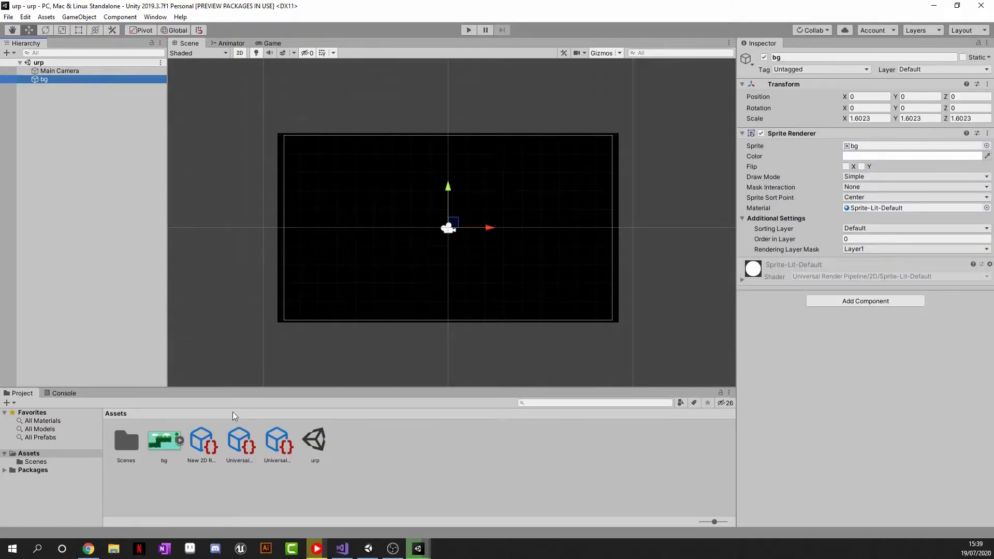
pyautogui.click(986, 207)
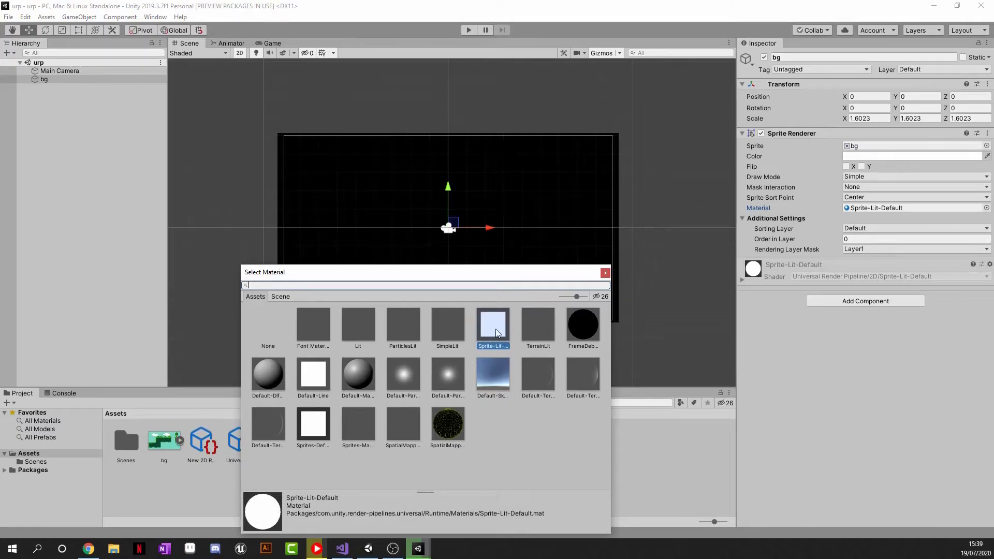
pyautogui.click(605, 275)
pyautogui.click(86, 142)
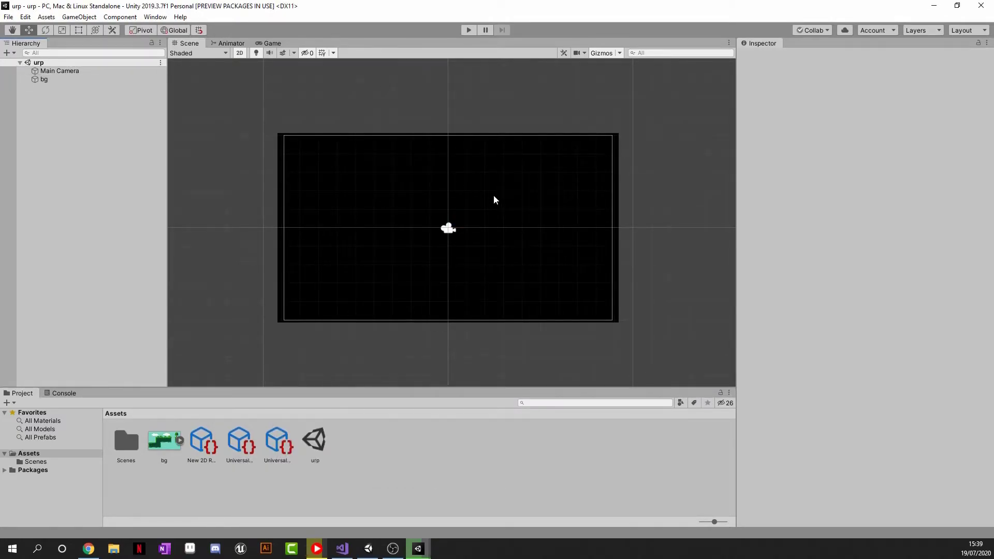
pyautogui.rightClick(72, 120)
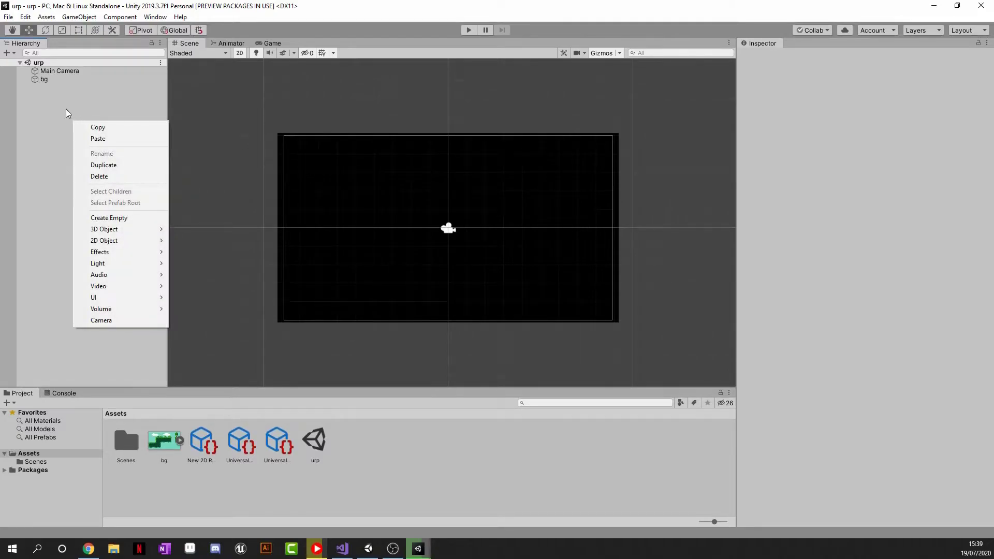
# Create a Global Light 2D from the Hierarchy's Light > 2D menu.
pyautogui.moveTo(122, 270)
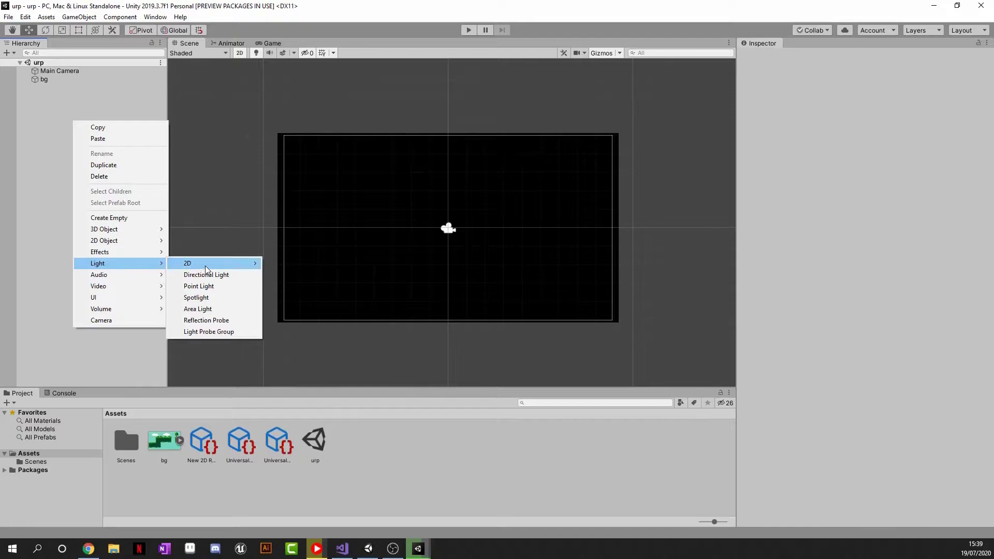
pyautogui.moveTo(235, 265)
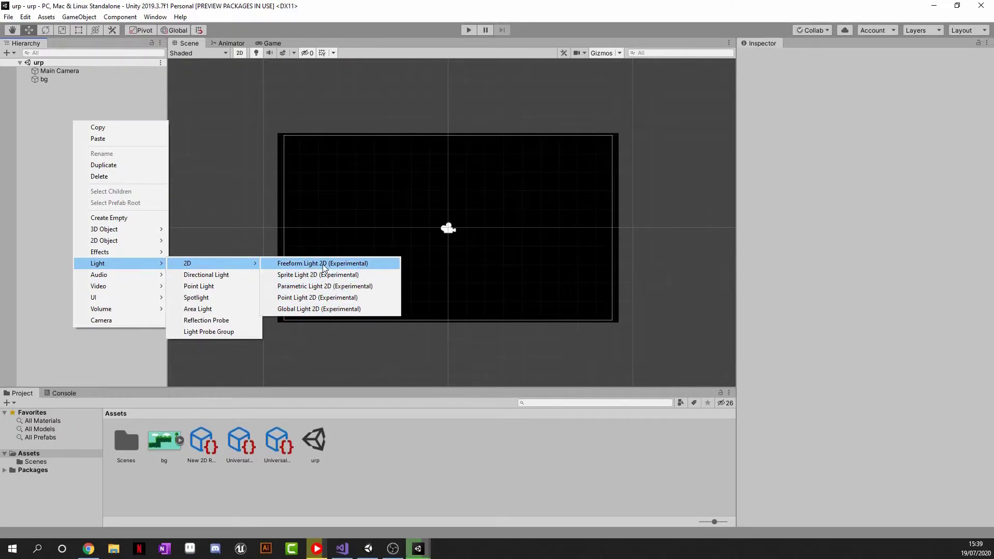
pyautogui.click(328, 309)
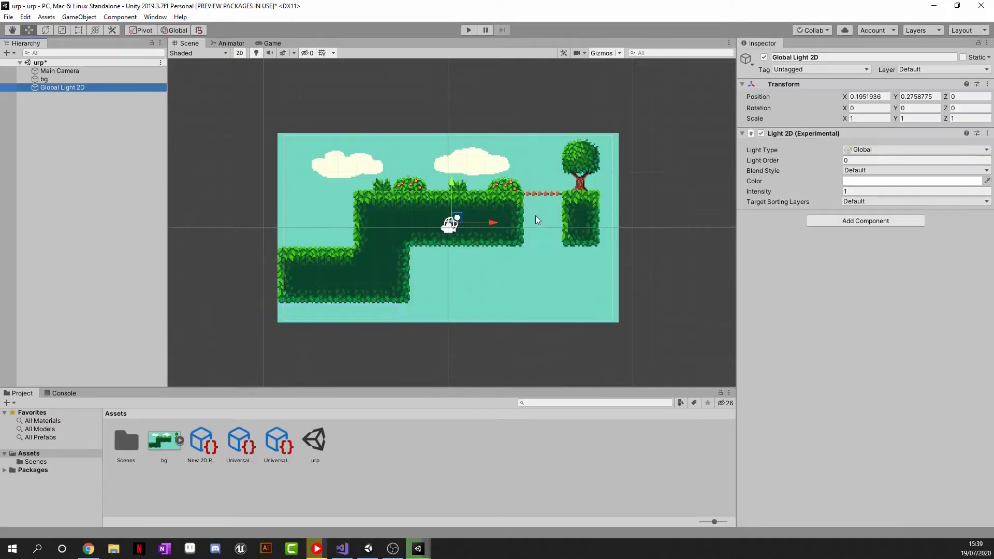
pyautogui.scroll(3, 466, 218)
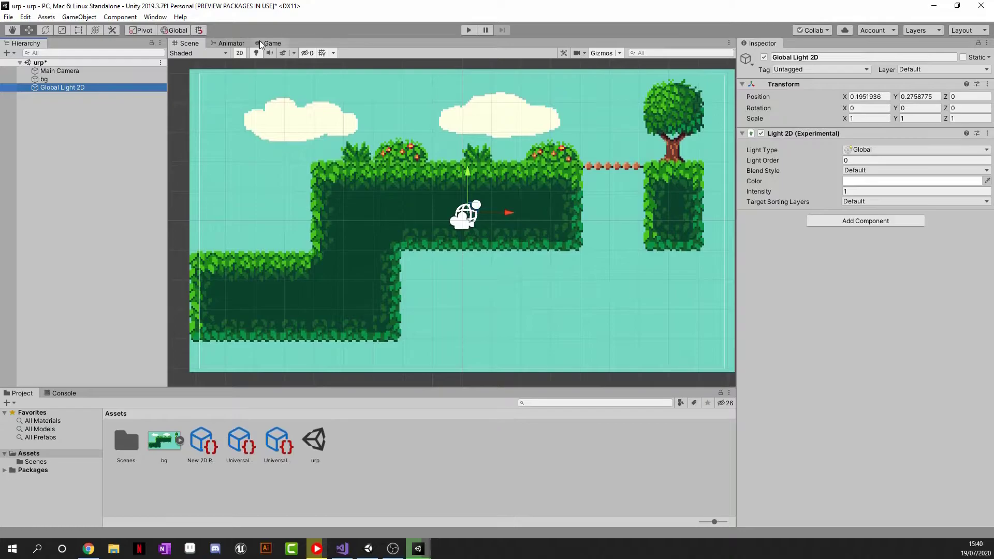
# In the Game view, dim the global light to intensity 0.33 and save the scene.
pyautogui.click(260, 41)
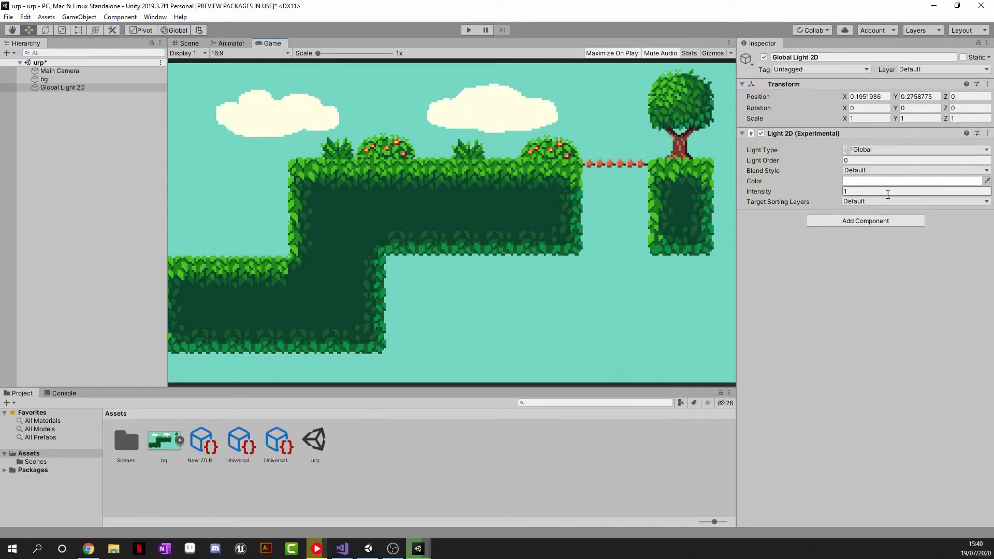
pyautogui.moveTo(837, 191)
pyautogui.mouseDown()
pyautogui.moveTo(813, 189)
pyautogui.moveTo(830, 189)
pyautogui.mouseUp()
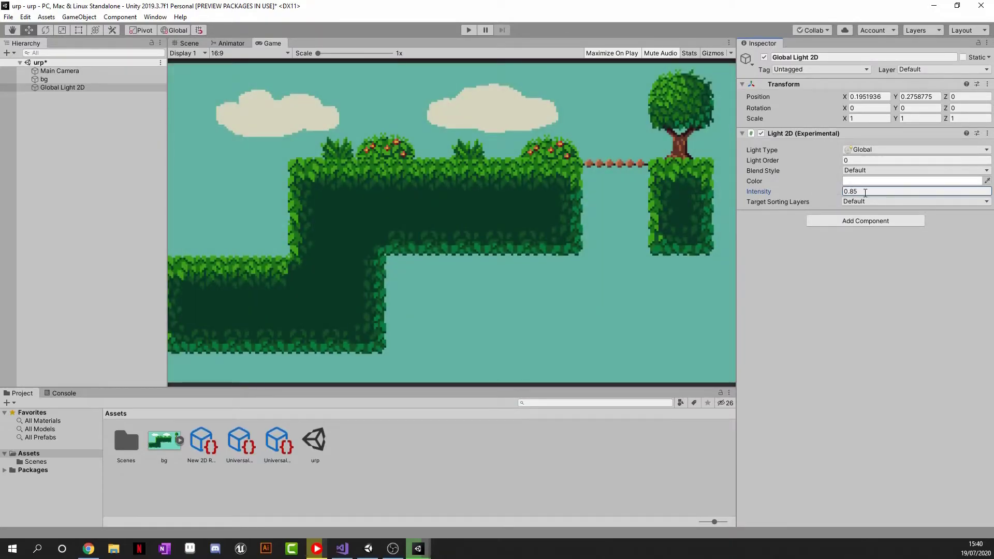
pyautogui.write('1')
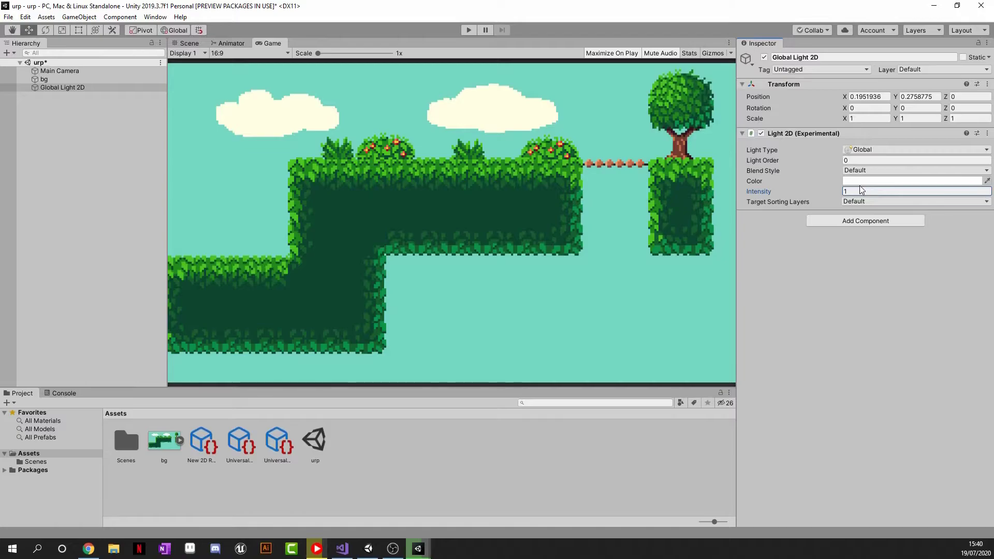
pyautogui.click(860, 180)
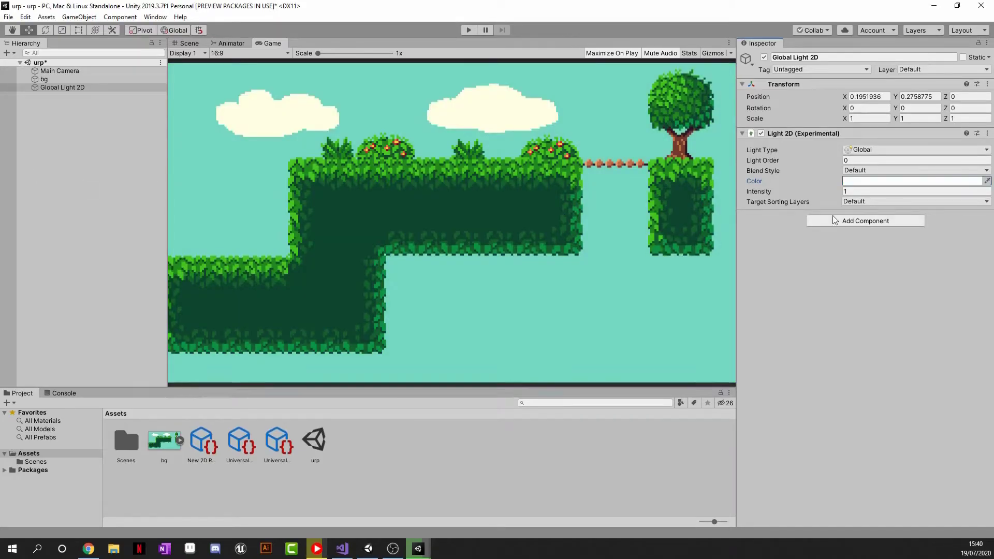
pyautogui.hotkey('ctrl', 's')
pyautogui.moveTo(803, 193); pyautogui.dragTo(790, 190)
pyautogui.hotkey('ctrl', 's')
pyautogui.click(46, 113)
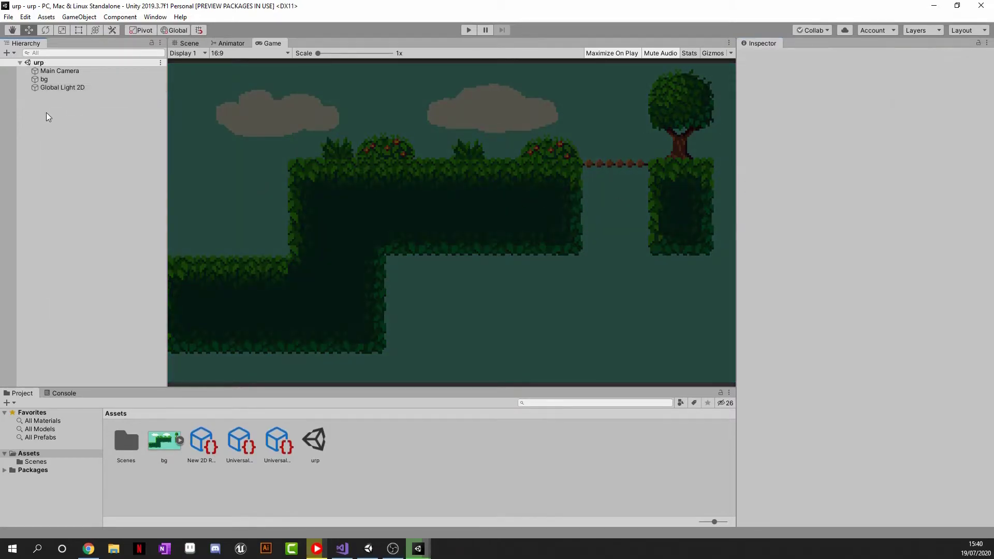
# Add a Point Light 2D to the scene from the Hierarchy's Light > 2D menu.
pyautogui.rightClick(45, 113)
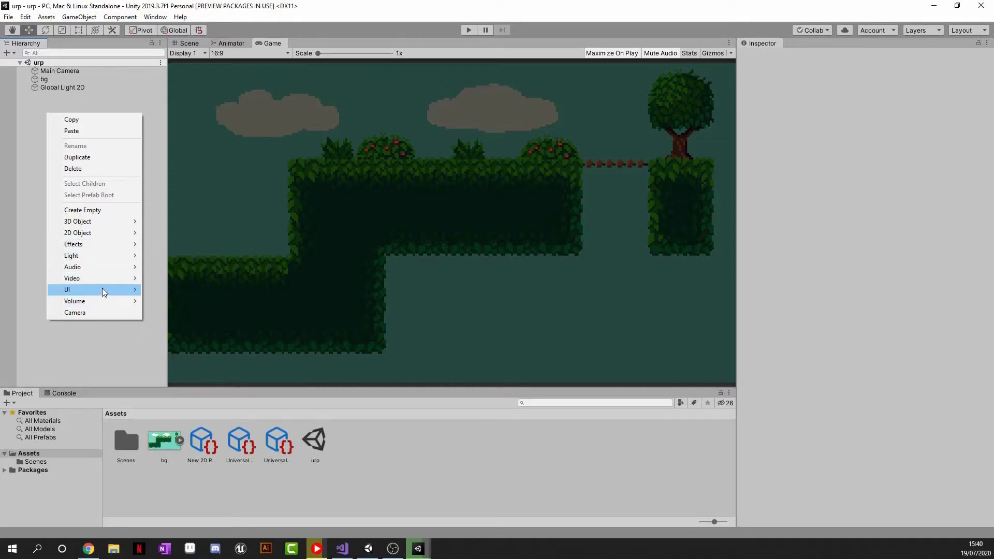
pyautogui.moveTo(169, 256)
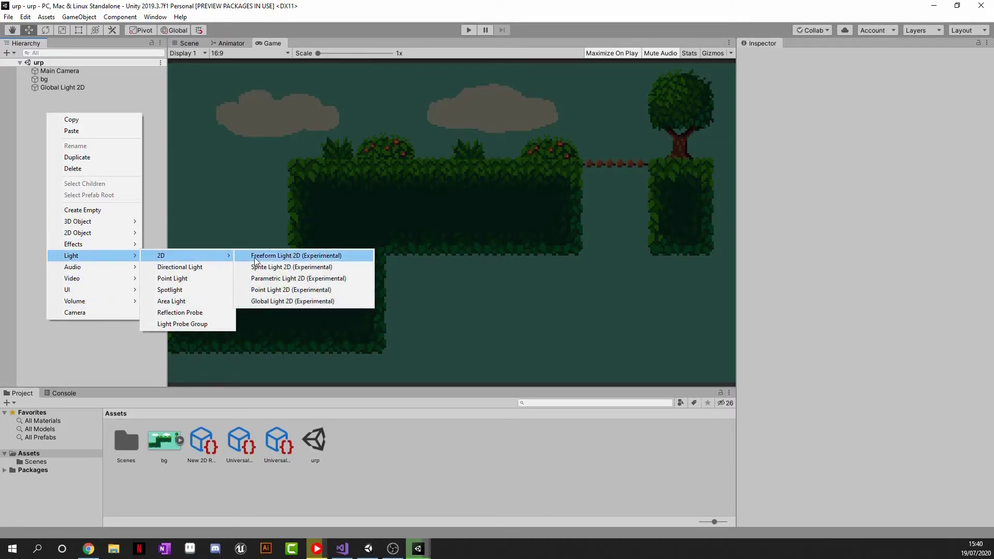
pyautogui.click(279, 295)
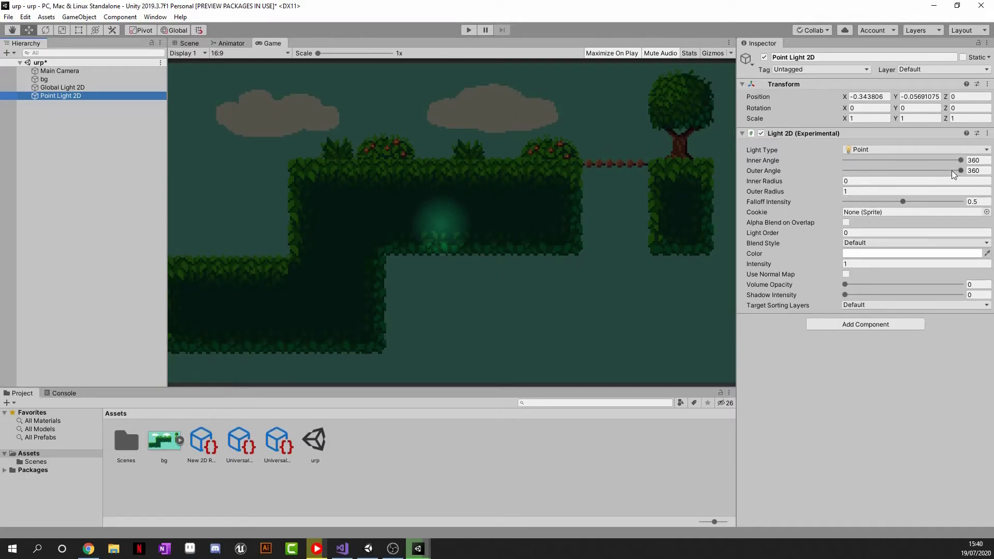
# Set the point light's inner angle to 354 and outer angle to 360.
pyautogui.moveTo(962, 160); pyautogui.dragTo(797, 179)
pyautogui.scroll(5, 440, 222)
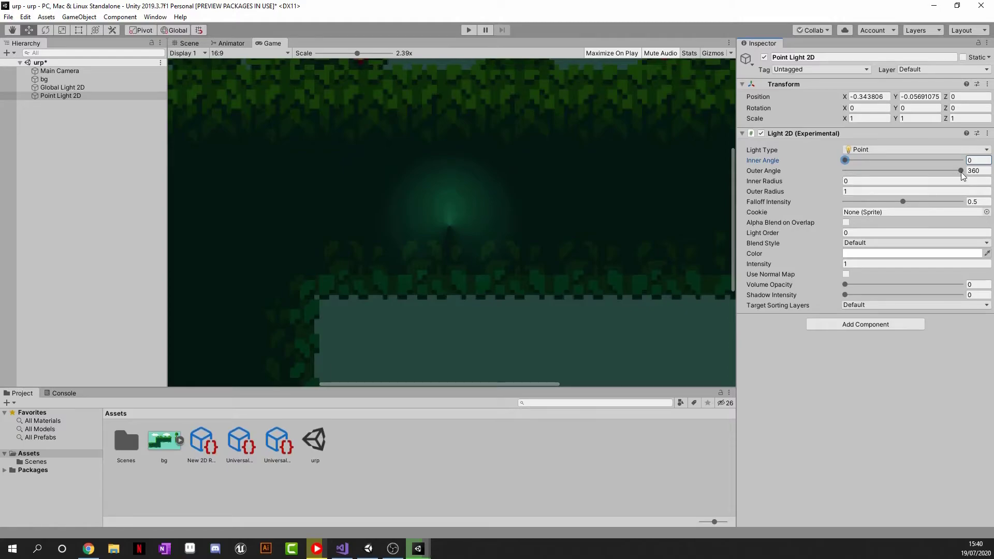
pyautogui.moveTo(961, 171); pyautogui.dragTo(993, 169)
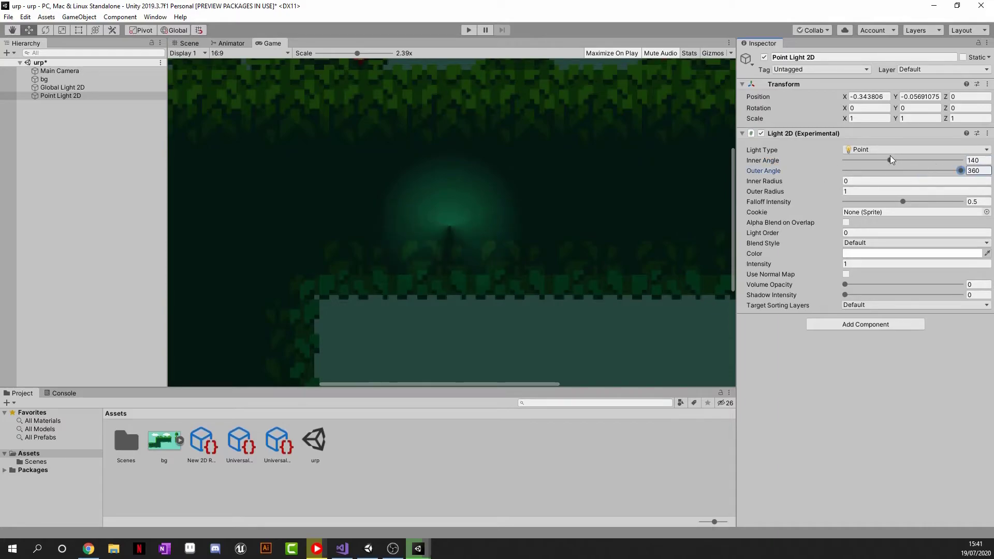
pyautogui.moveTo(890, 160); pyautogui.dragTo(844, 160)
pyautogui.moveTo(927, 171); pyautogui.dragTo(961, 171)
pyautogui.moveTo(846, 159); pyautogui.dragTo(958, 160)
pyautogui.scroll(-4, 553, 278)
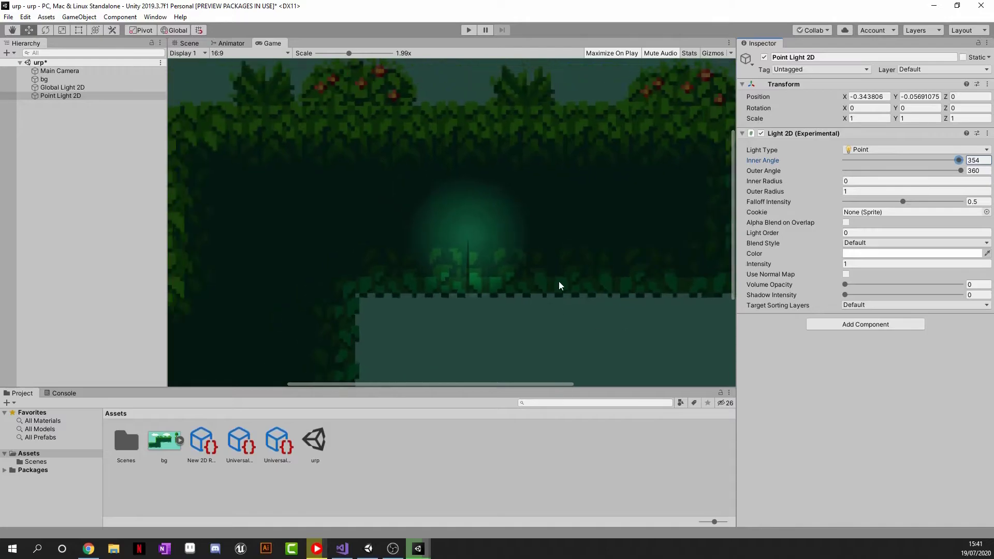
# Raise the point light's intensity to 2.71, leaving volume opacity at 0.
pyautogui.moveTo(820, 265); pyautogui.dragTo(852, 271)
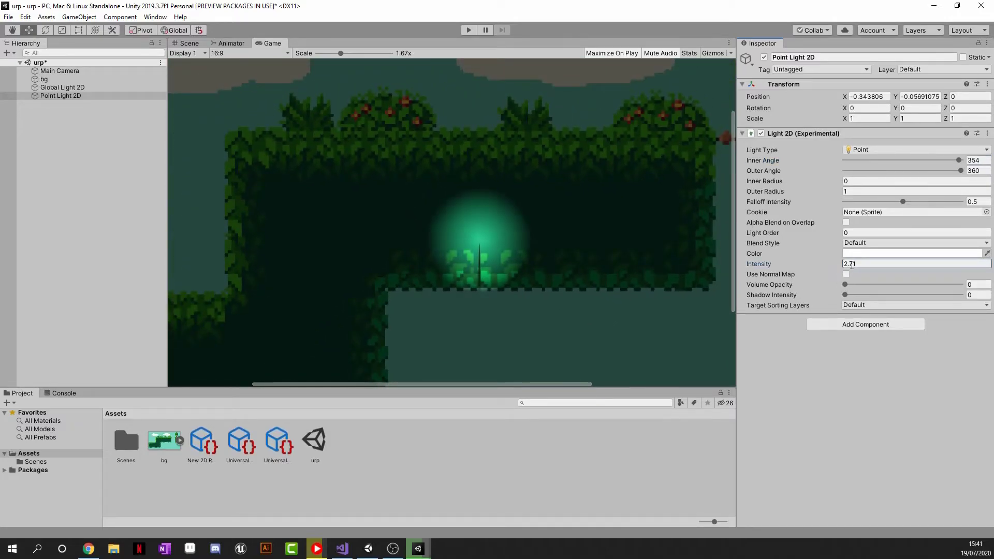
pyautogui.click(845, 294)
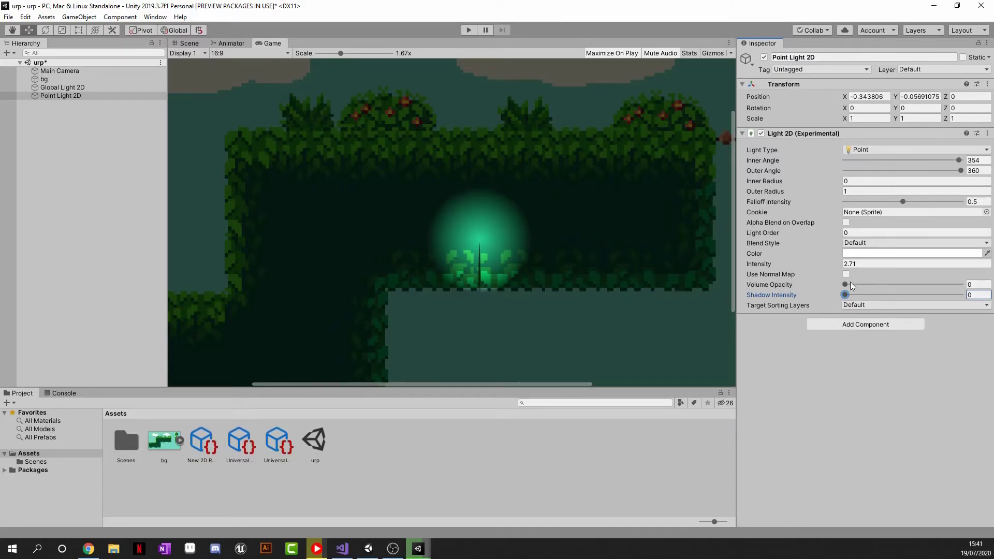
pyautogui.moveTo(849, 284); pyautogui.dragTo(601, 278)
pyautogui.moveTo(842, 288)
pyautogui.mouseDown()
pyautogui.moveTo(863, 282)
pyautogui.moveTo(833, 283)
pyautogui.mouseUp()
# Set the point light's falloff intensity to 0 and inner angle to 360.
pyautogui.moveTo(903, 201); pyautogui.dragTo(744, 223)
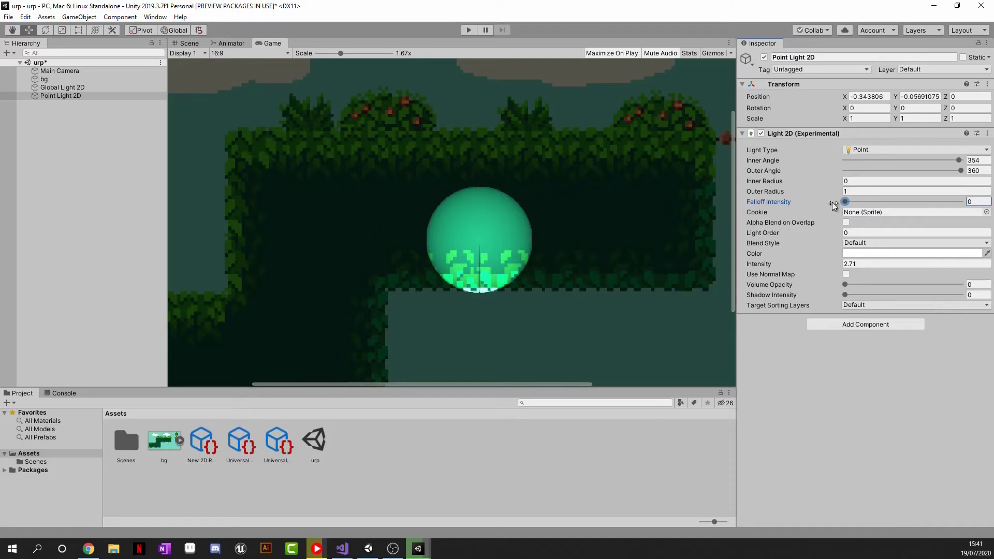
pyautogui.moveTo(843, 202)
pyautogui.mouseDown()
pyautogui.moveTo(857, 202)
pyautogui.moveTo(831, 202)
pyautogui.mouseUp()
pyautogui.moveTo(845, 202); pyautogui.dragTo(818, 206)
pyautogui.click(967, 161)
pyautogui.click(92, 98)
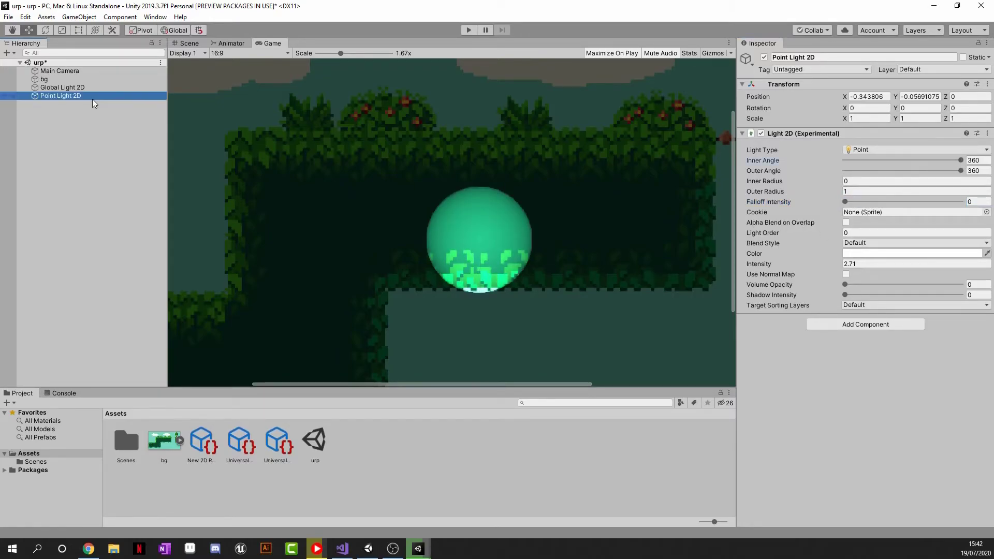
# Add a Parametric Light 2D to the level from the Hierarchy's Light > 2D menu.
pyautogui.click(149, 181)
pyautogui.rightClick(88, 160)
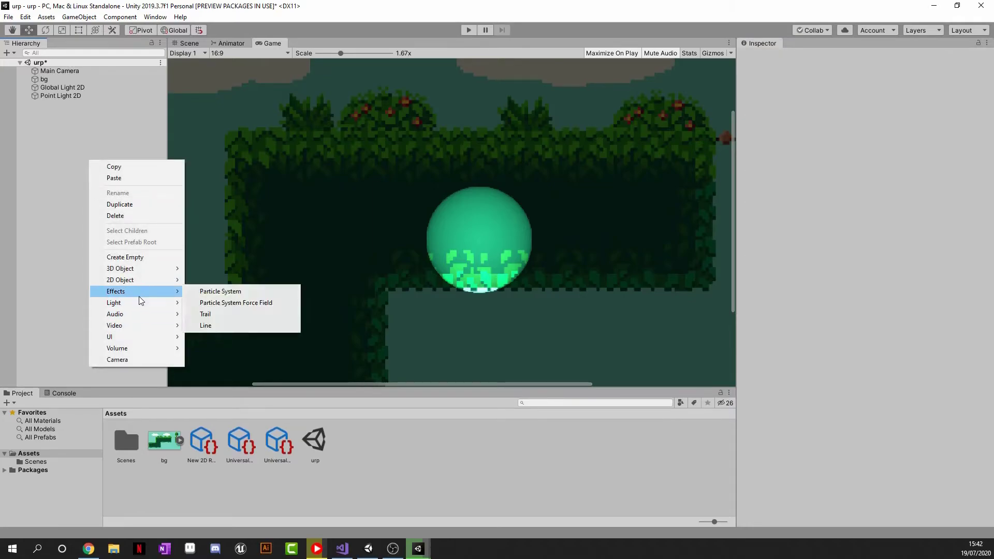
pyautogui.moveTo(139, 302)
pyautogui.moveTo(207, 302)
pyautogui.click(329, 327)
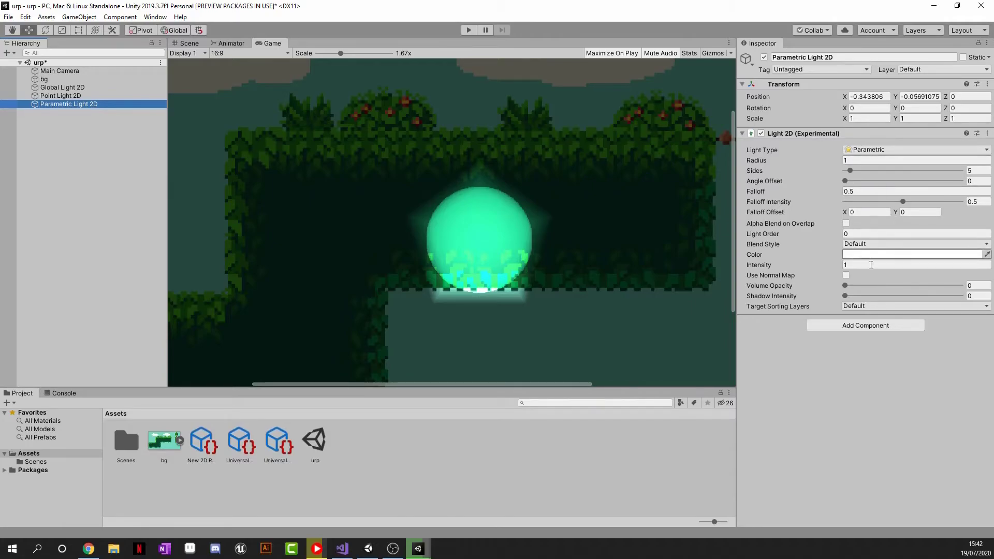
# Give the parametric light more sides, angle offset 0, falloff 0 and no volume glow.
pyautogui.moveTo(850, 171); pyautogui.dragTo(924, 175)
pyautogui.moveTo(846, 172); pyautogui.dragTo(838, 172)
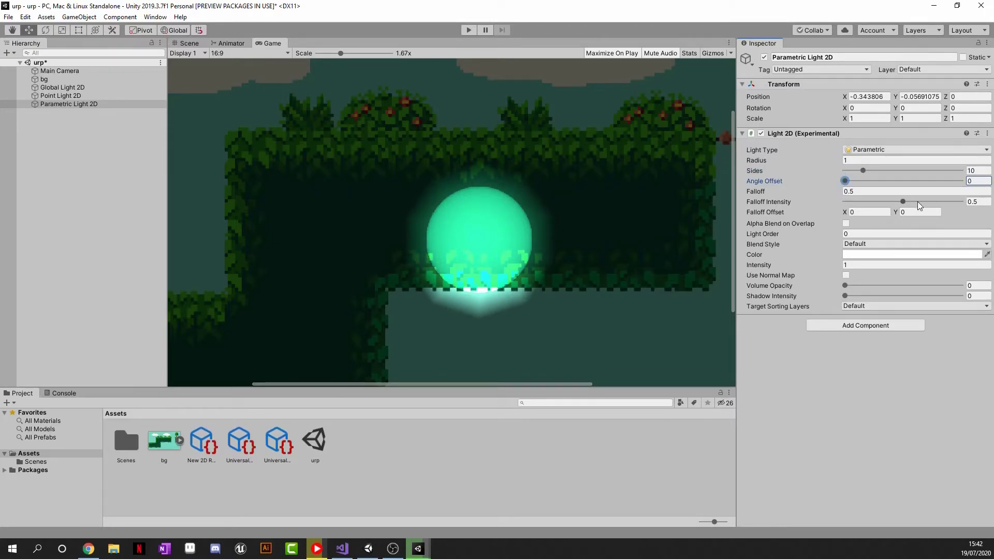
pyautogui.moveTo(899, 204); pyautogui.dragTo(816, 204)
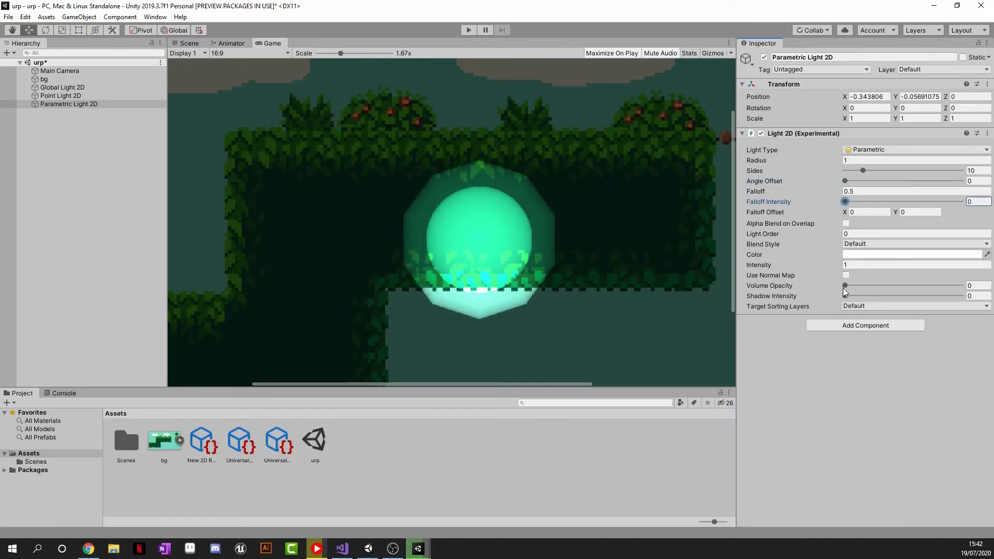
pyautogui.moveTo(843, 286)
pyautogui.mouseDown()
pyautogui.moveTo(883, 296)
pyautogui.moveTo(842, 286)
pyautogui.mouseUp()
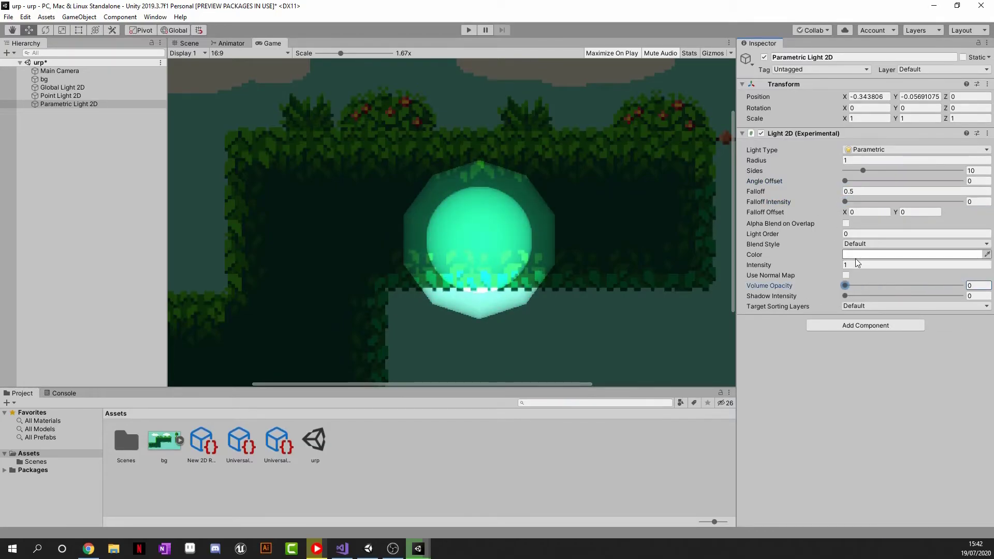
pyautogui.click(189, 43)
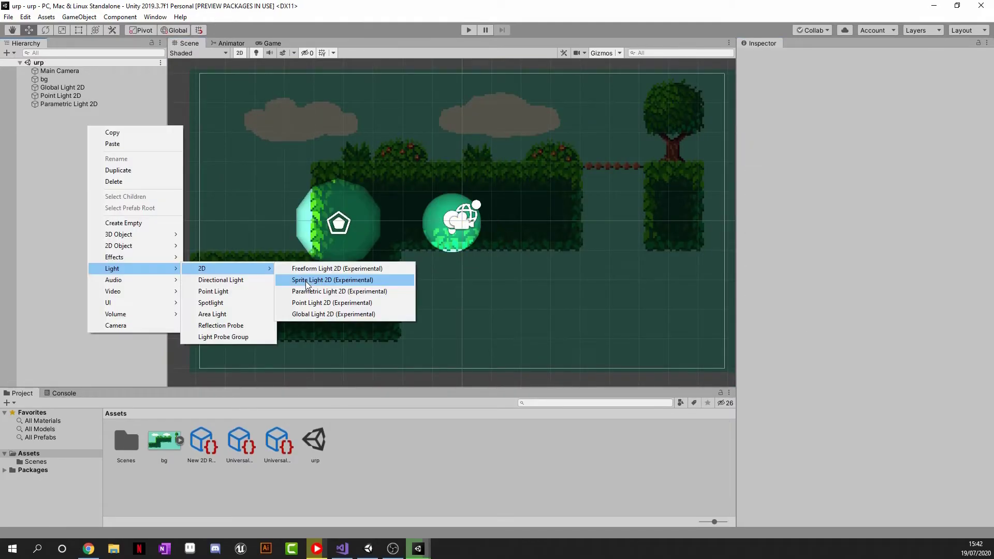
pyautogui.click(306, 280)
pyautogui.moveTo(454, 217); pyautogui.dragTo(536, 198)
pyautogui.click(987, 160)
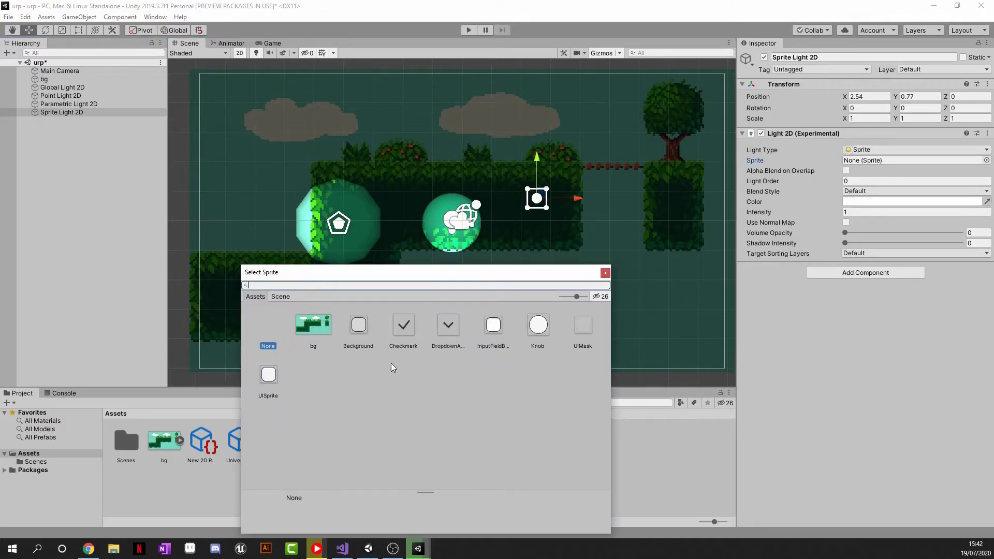
pyautogui.click(314, 325)
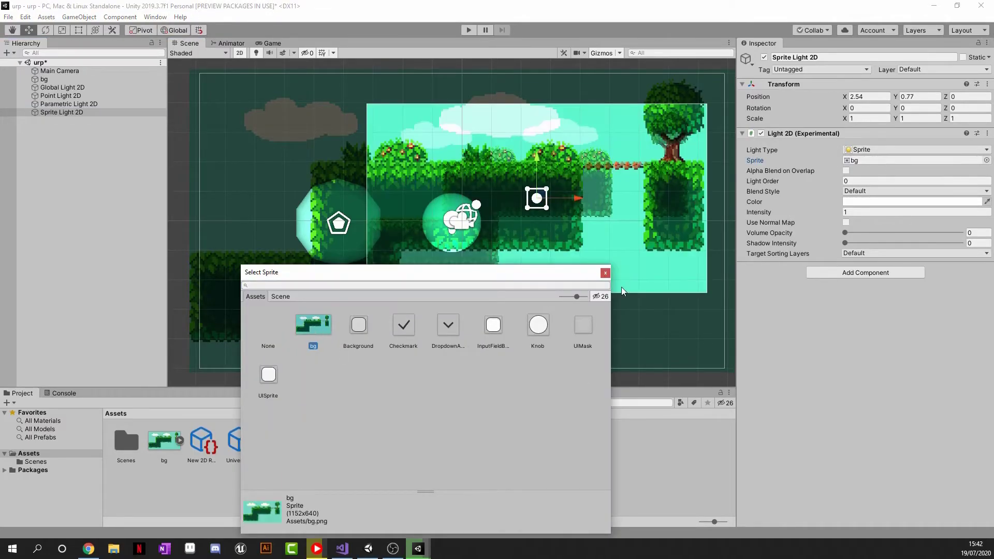
pyautogui.click(605, 274)
pyautogui.moveTo(539, 197); pyautogui.dragTo(428, 241)
pyautogui.press('Delete')
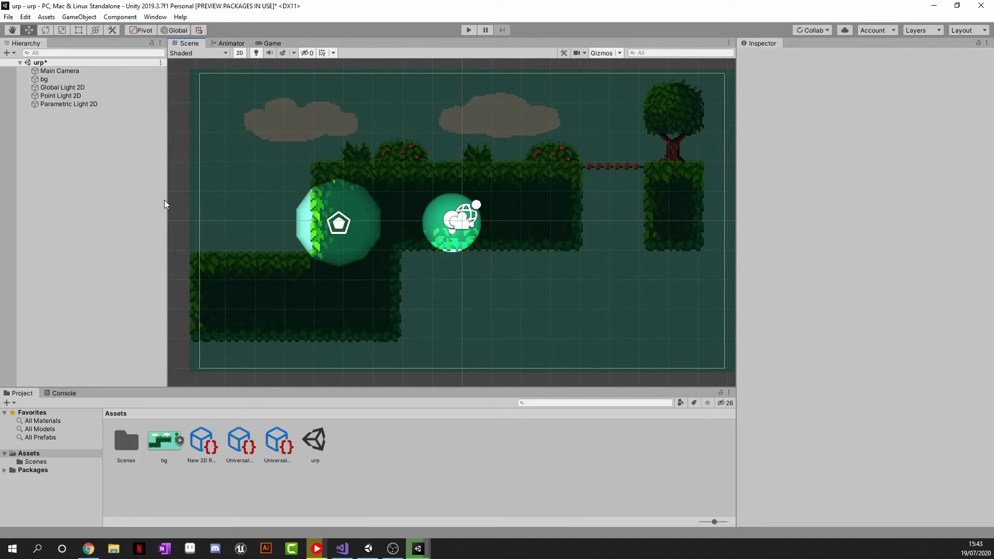
# Add a Freeform Light 2D from the Hierarchy and move it right onto the platform.
pyautogui.rightClick(102, 138)
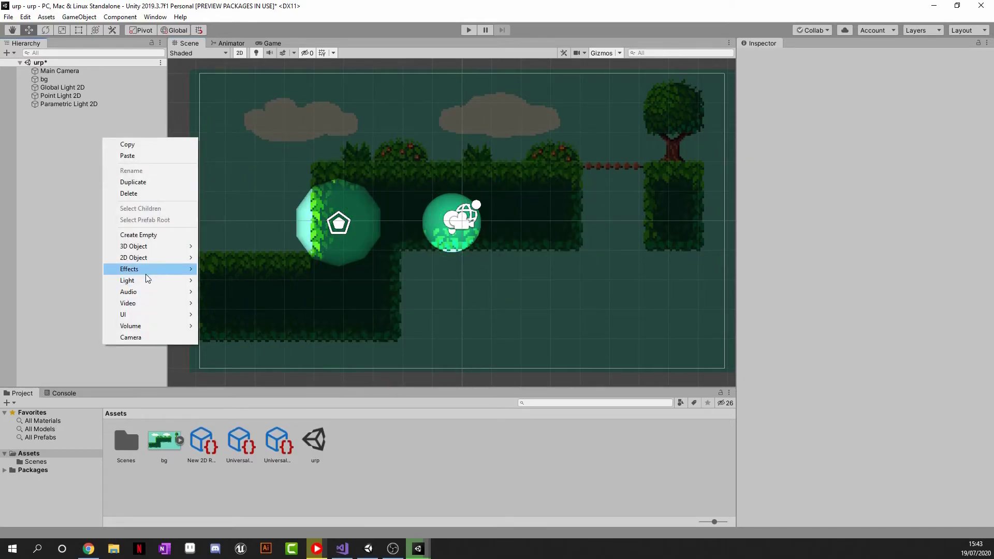
pyautogui.moveTo(145, 272)
pyautogui.moveTo(256, 281)
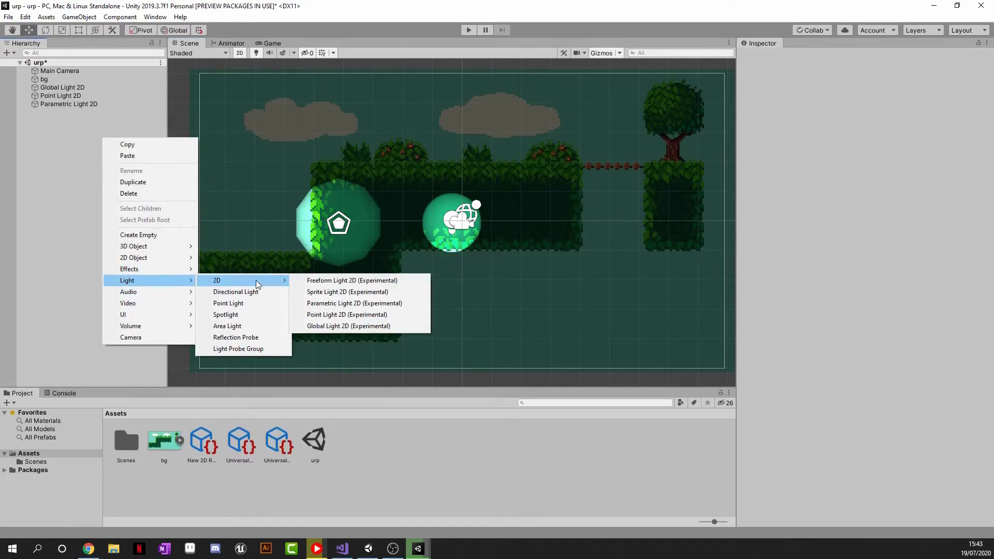
pyautogui.click(326, 281)
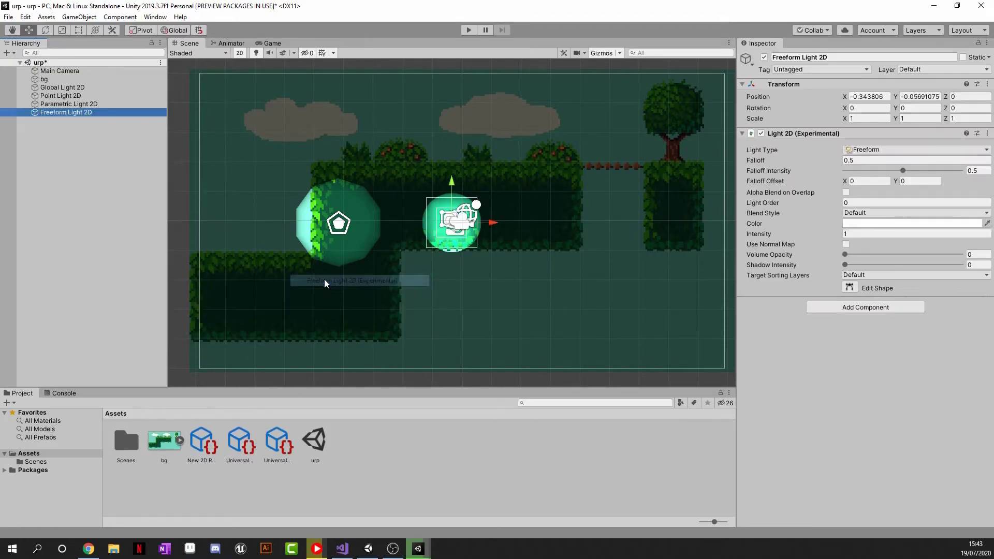
pyautogui.moveTo(490, 223); pyautogui.dragTo(613, 223)
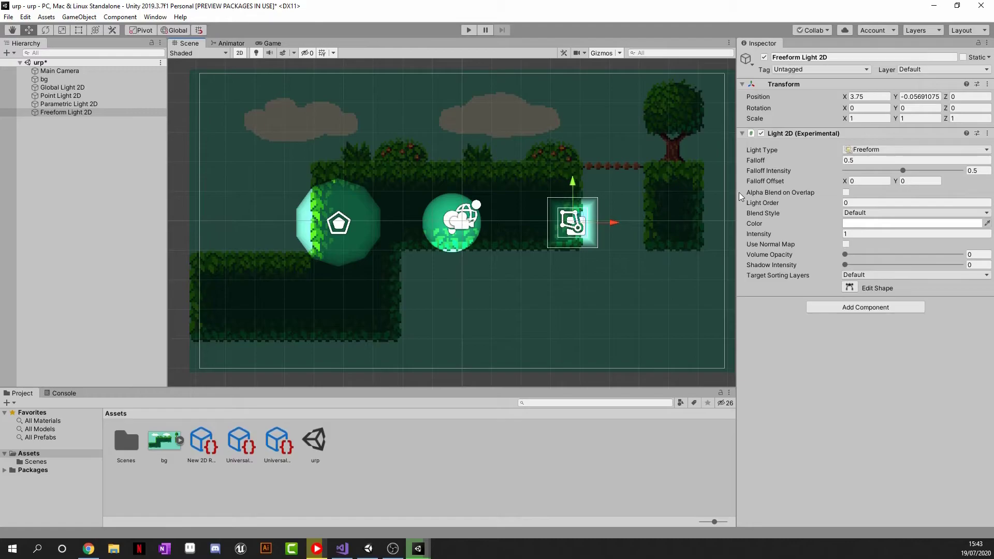
# Reshape the freeform light into a tall slanted beam spanning the level's height, at intensity 0.31.
pyautogui.click(850, 287)
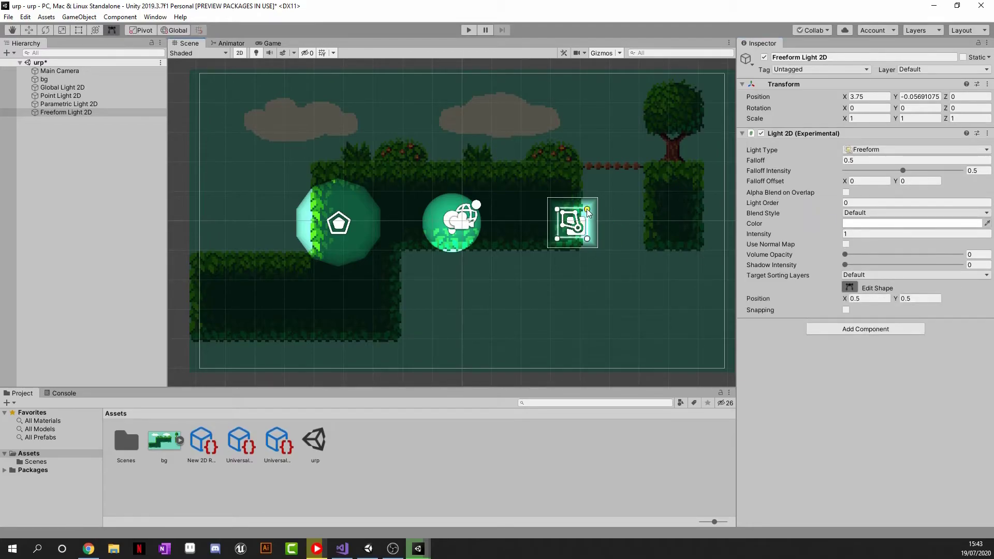
pyautogui.moveTo(588, 210); pyautogui.dragTo(638, 79)
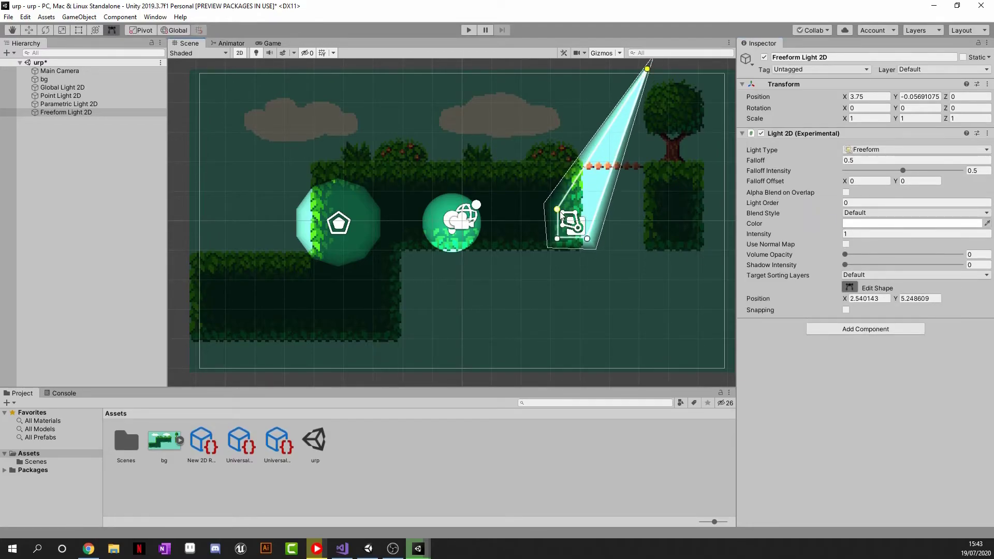
pyautogui.moveTo(558, 210); pyautogui.dragTo(532, 73)
pyautogui.moveTo(558, 239); pyautogui.dragTo(508, 385)
pyautogui.moveTo(589, 239); pyautogui.dragTo(579, 375)
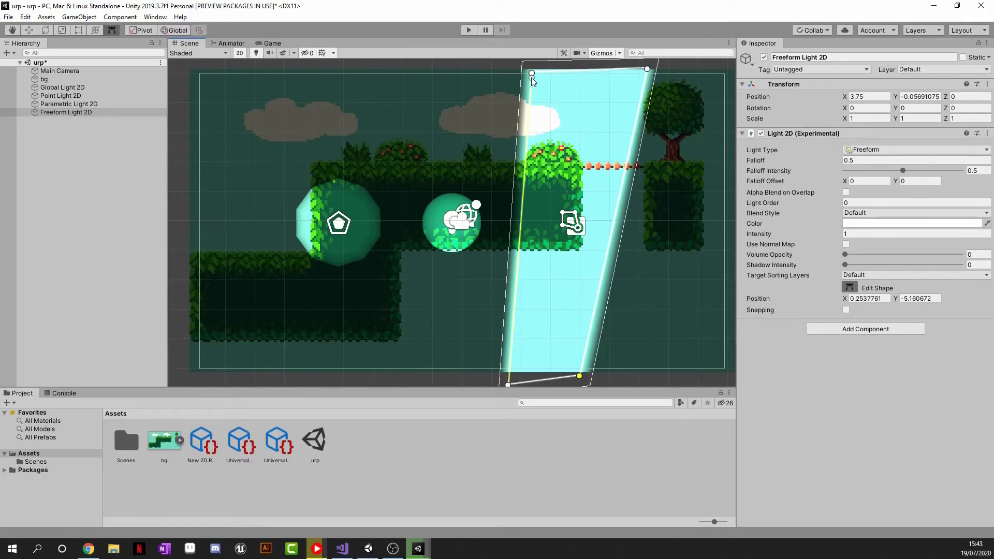
pyautogui.moveTo(532, 76); pyautogui.dragTo(556, 67)
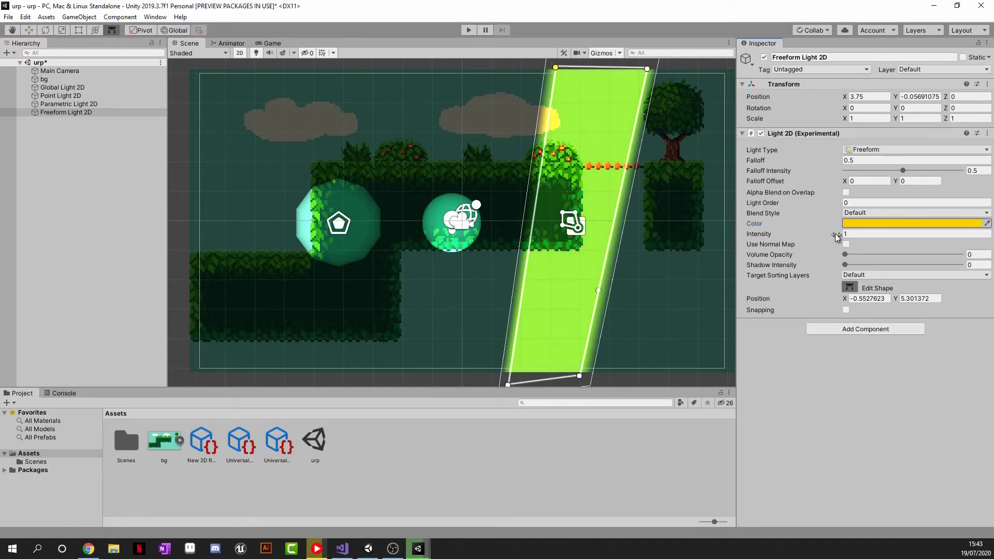
pyautogui.moveTo(838, 237); pyautogui.dragTo(815, 234)
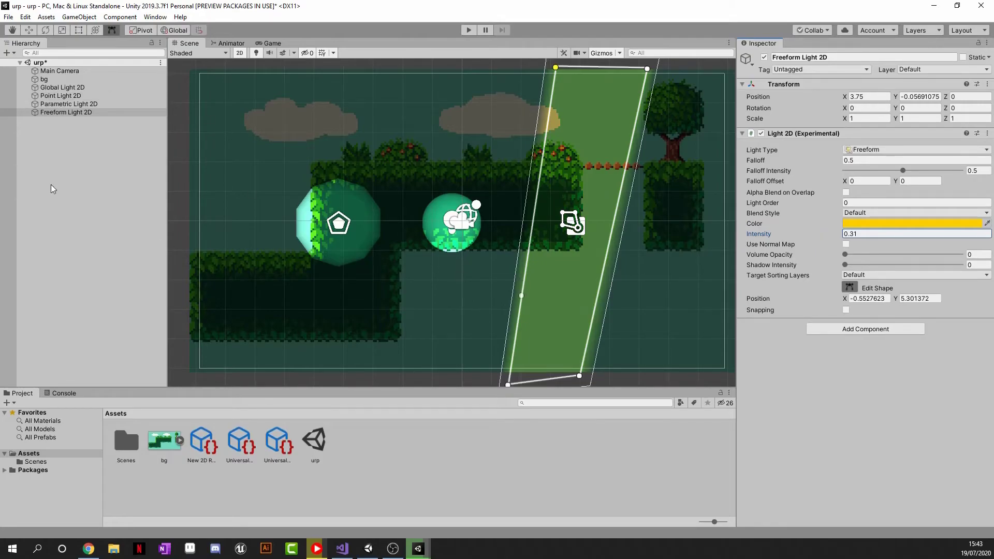
pyautogui.click(79, 170)
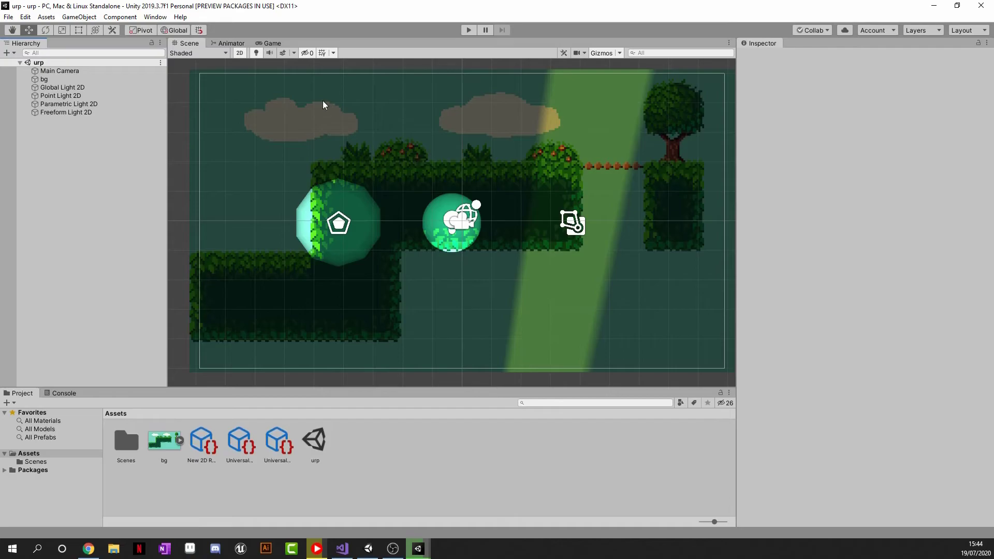
# From the bg sprite's Sorting Layer menu, add a new sorting layer named 'layer2'.
pyautogui.click(104, 80)
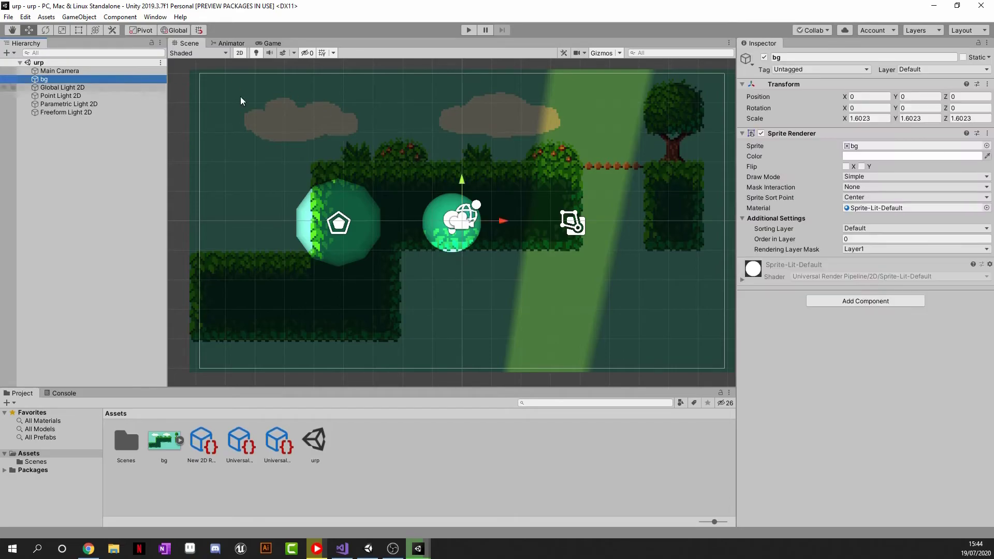
pyautogui.click(857, 229)
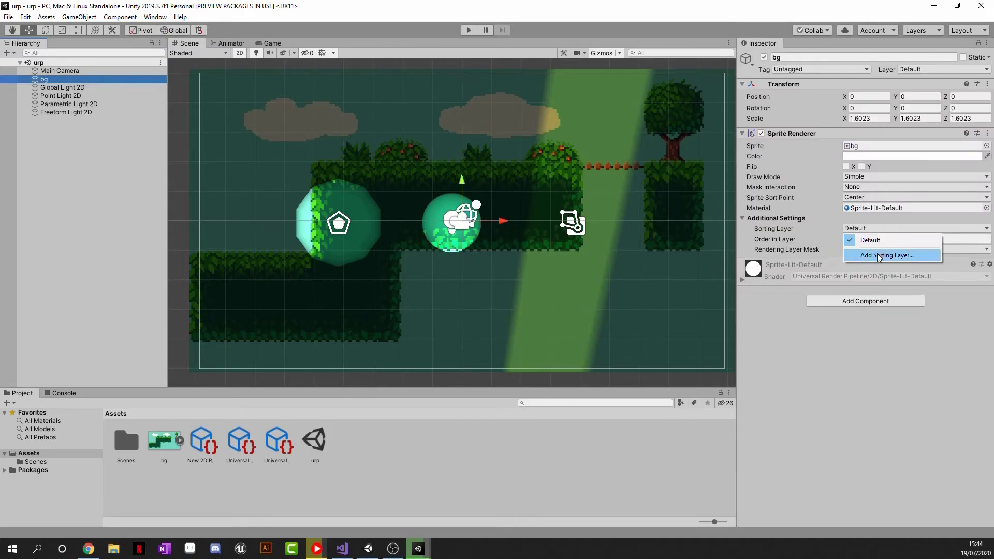
pyautogui.click(879, 255)
pyautogui.click(965, 126)
pyautogui.click(887, 116)
pyautogui.click(885, 116)
pyautogui.write('layer2')
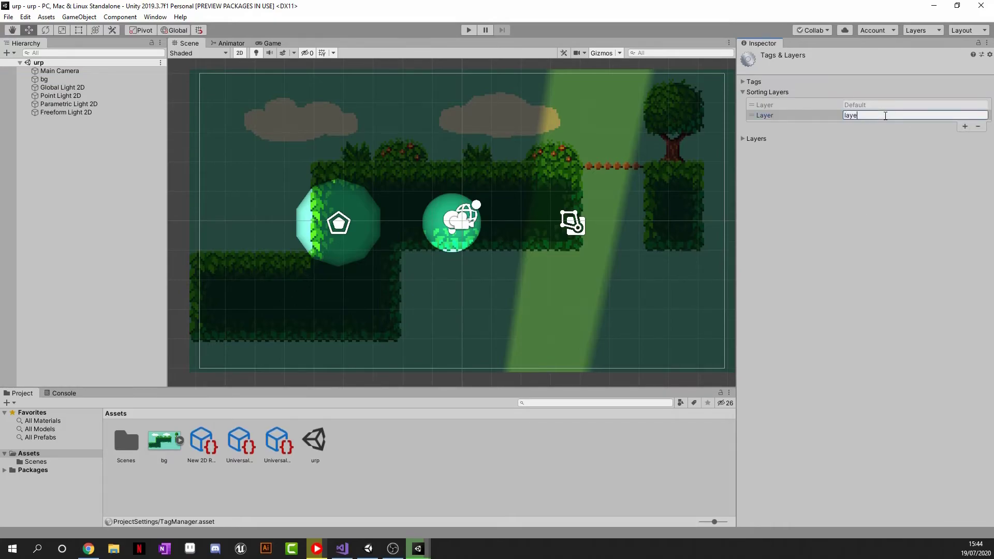
pyautogui.click(125, 80)
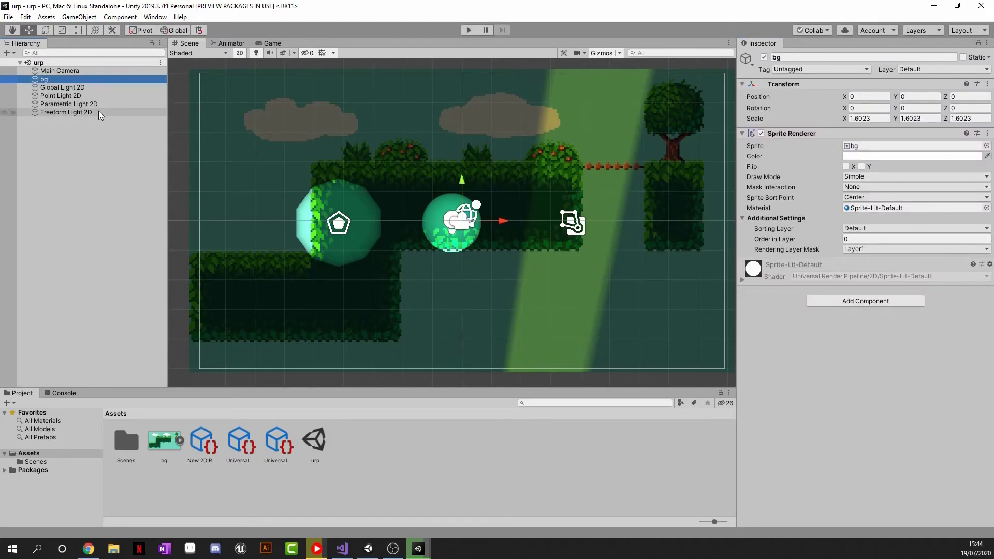
# Set the Point Light 2D's Target Sorting Layers to layer2 only, removing Default.
pyautogui.click(78, 95)
pyautogui.scroll(2, 459, 225)
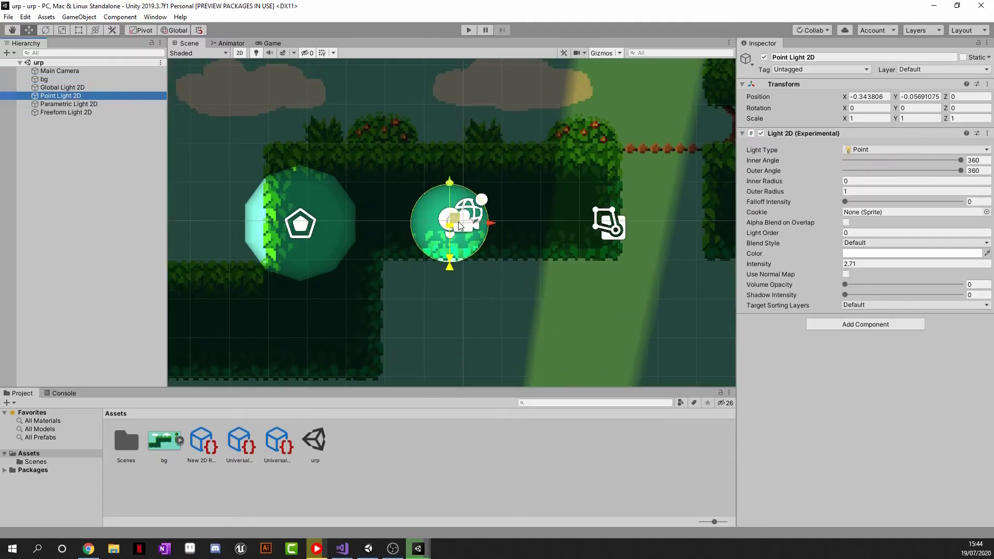
pyautogui.scroll(-5, 459, 225)
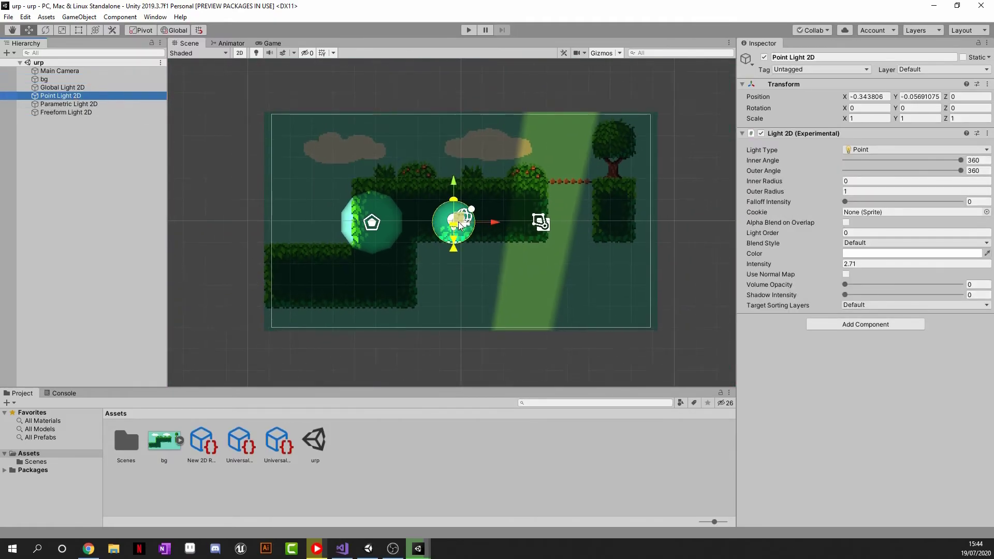
pyautogui.scroll(2, 460, 225)
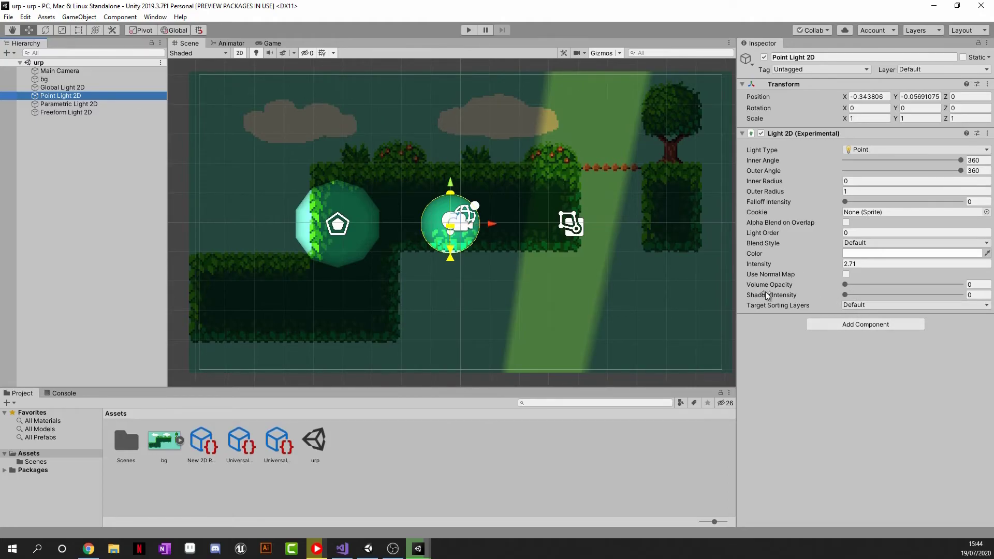
pyautogui.click(855, 305)
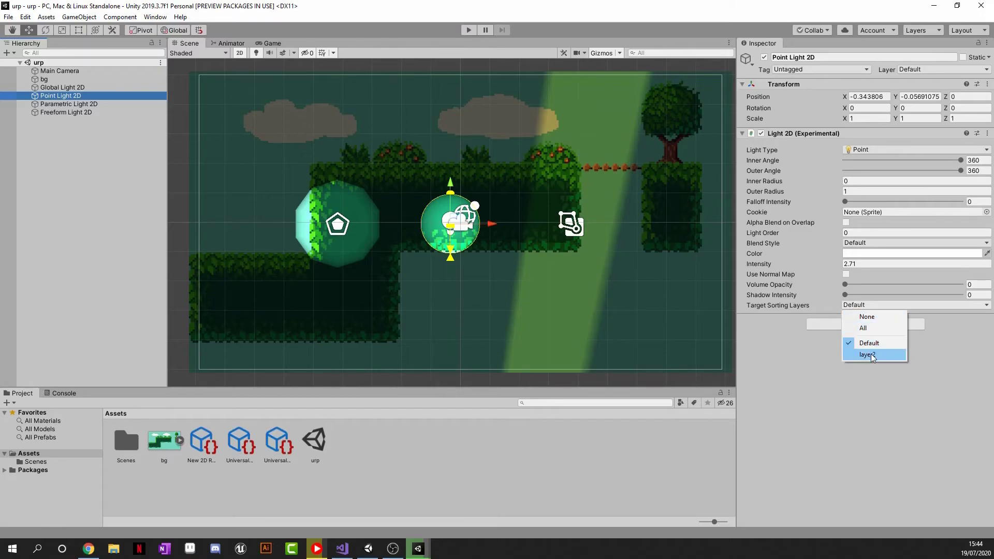
pyautogui.click(872, 355)
pyautogui.click(862, 307)
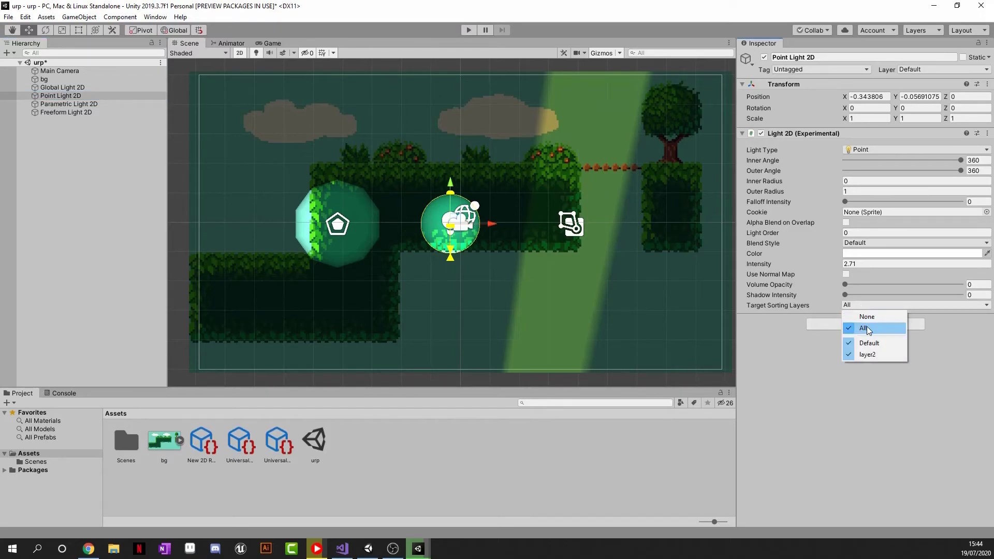
pyautogui.click(869, 343)
# Clear the selection so no object is selected in the scene.
pyautogui.scroll(1, 440, 209)
pyautogui.scroll(-1, 441, 209)
pyautogui.moveTo(210, 86); pyautogui.dragTo(321, 148)
pyautogui.click(316, 138)
pyautogui.click(105, 158)
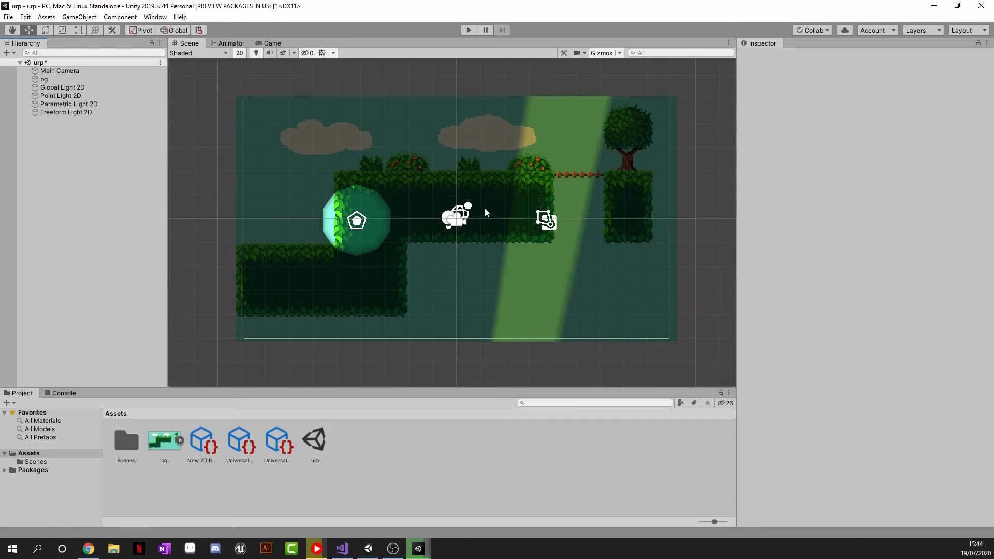
pyautogui.scroll(1, 471, 217)
pyautogui.scroll(-1, 445, 206)
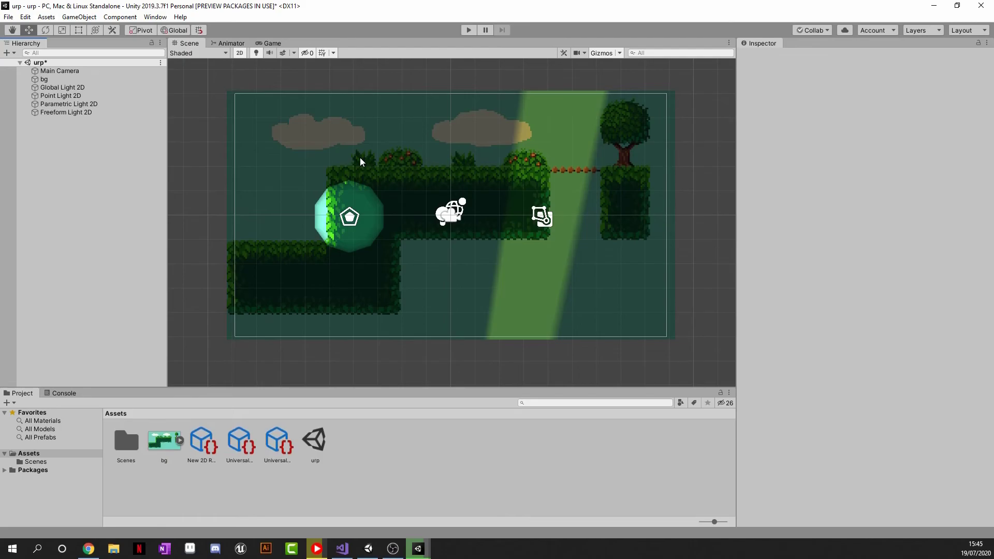
pyautogui.click(85, 112)
pyautogui.click(81, 104)
pyautogui.click(88, 123)
pyautogui.click(83, 111)
pyautogui.click(81, 104)
pyautogui.click(77, 95)
pyautogui.click(70, 88)
pyautogui.click(70, 134)
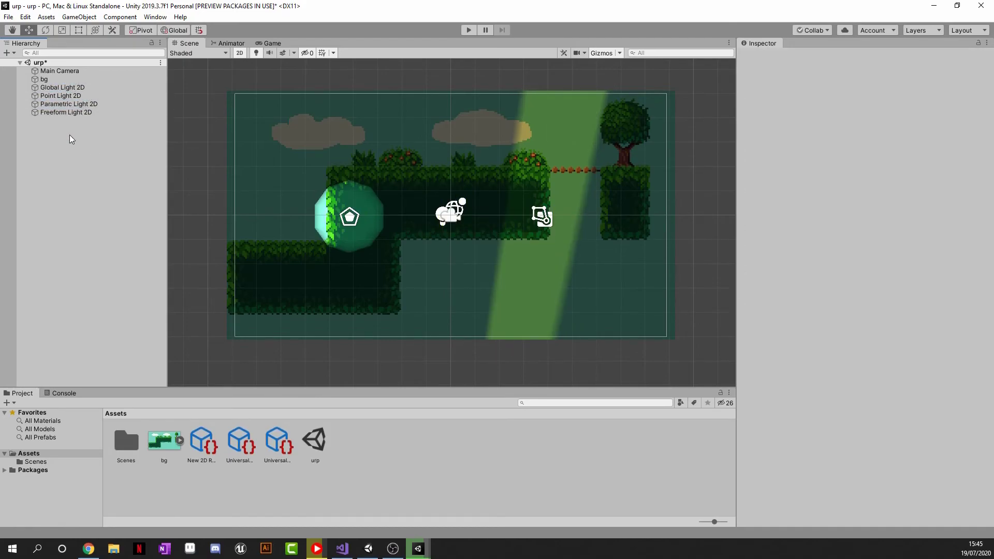